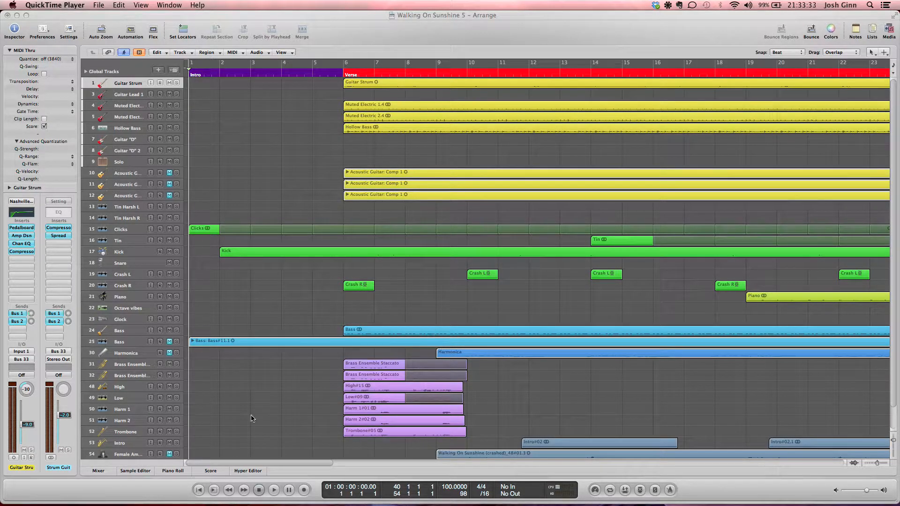
Switch to the Logic Pro arrangement, examine the song sections at different zoom levels, and check the ruler display options.
mouse_move(617, 504)
left_click(429, 284)
scroll(429, 283, "down", 5)
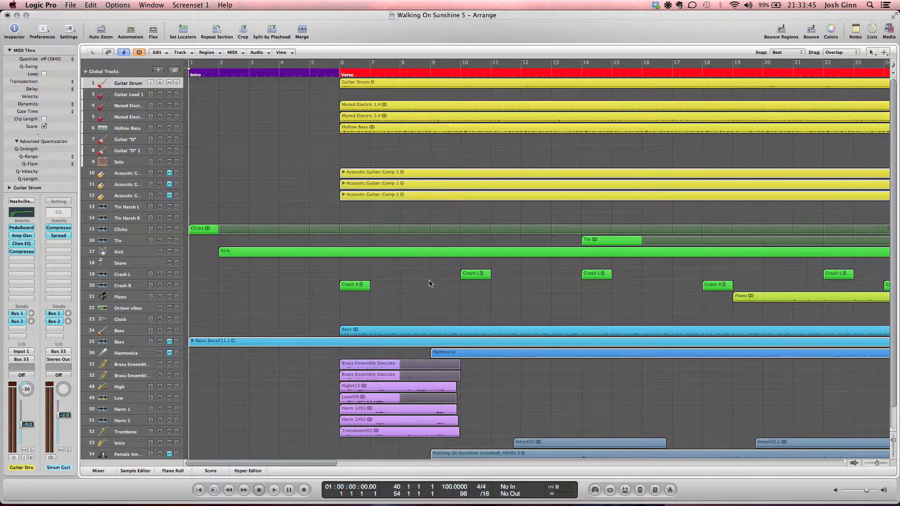
scroll(429, 283, "up", 2)
scroll(429, 284, "down", 5)
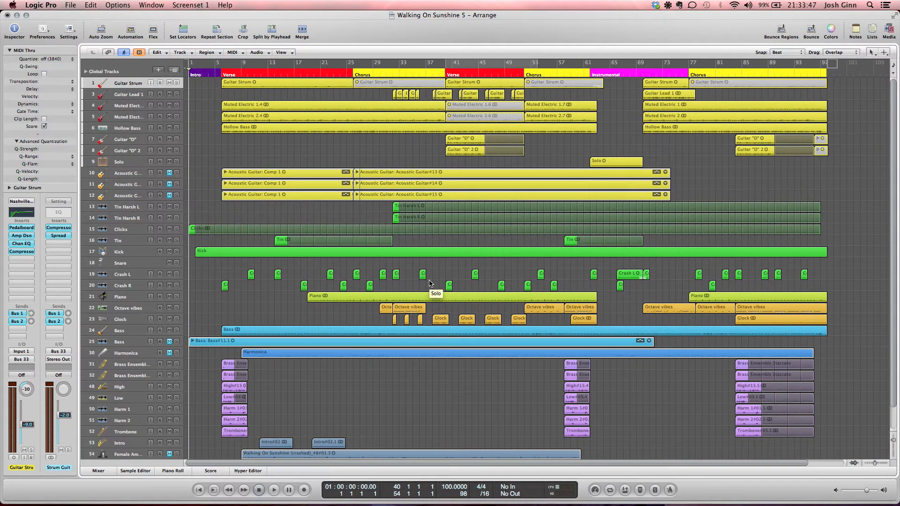
scroll(305, 301, "up", 5)
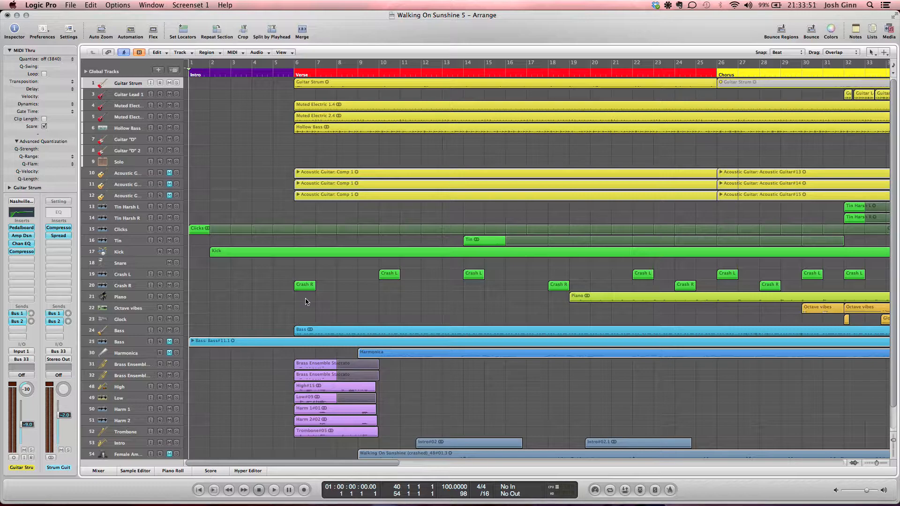
scroll(306, 301, "down", 3)
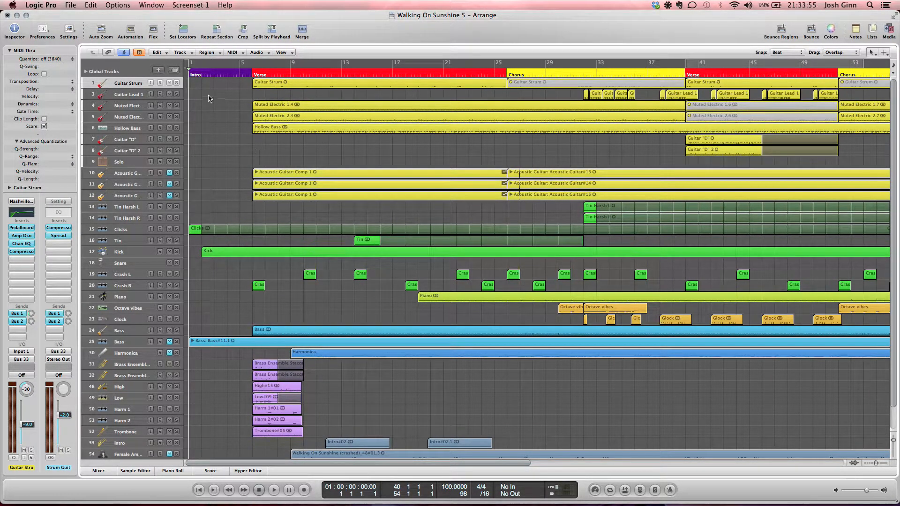
left_click(893, 69)
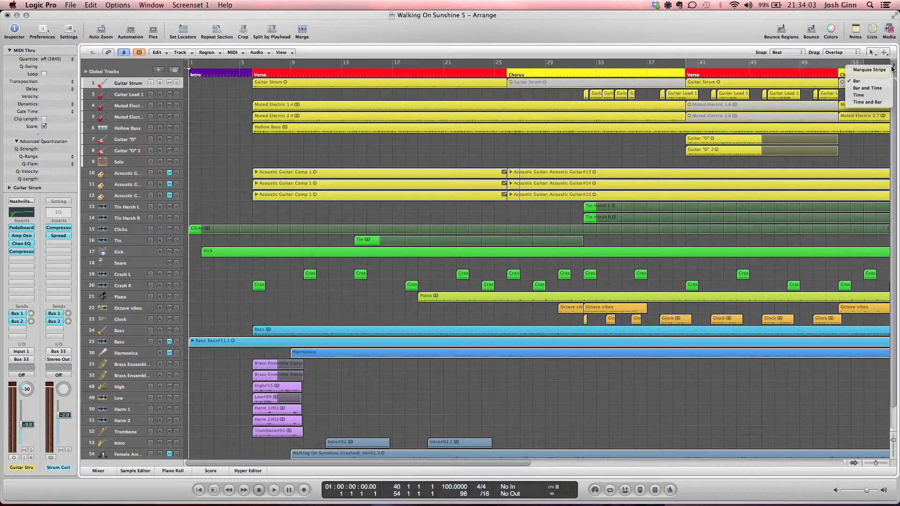
left_click(896, 65)
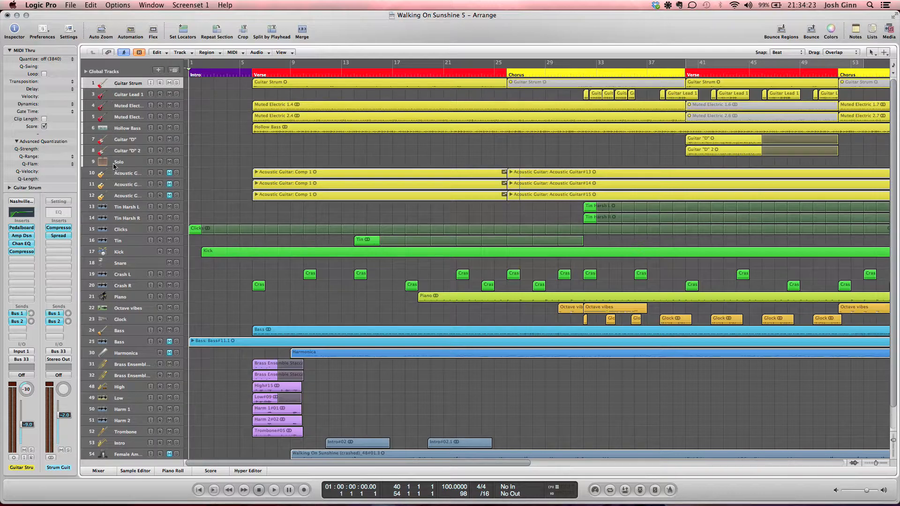
Step up and down through the track list between the guitar, percussion and drum tracks to review their regions and channel strips.
left_click(111, 203)
key("Up")
key("Up")
key("Up")
key("Up")
key("Up")
key("Up")
key("Up")
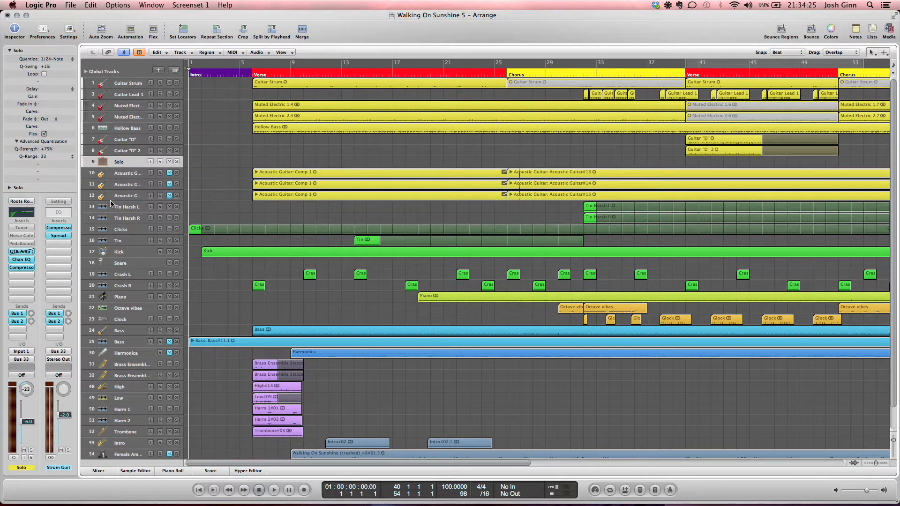
key("Down")
key("Down")
key("Down")
key("Down")
key("Down")
key("Down")
key("Down")
key("Down")
key("Down")
key("Down")
key("Down")
key("Down")
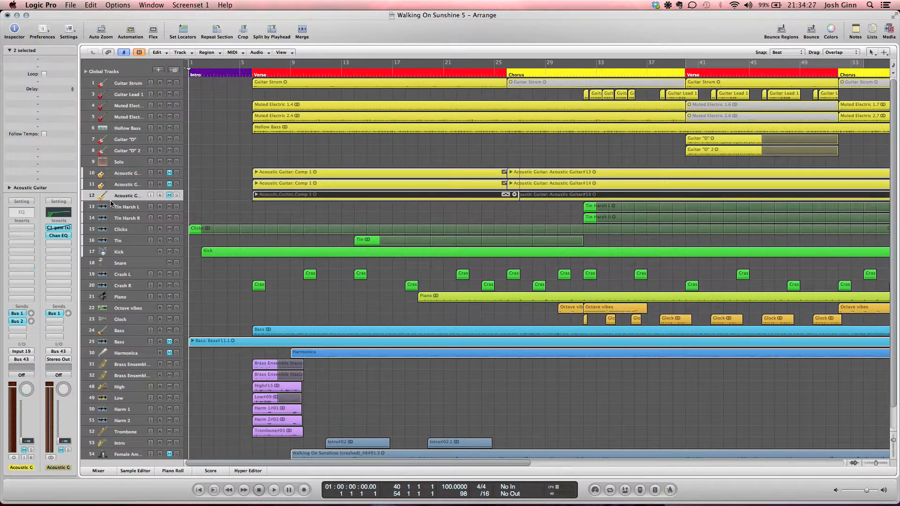
key("Up")
key("Up")
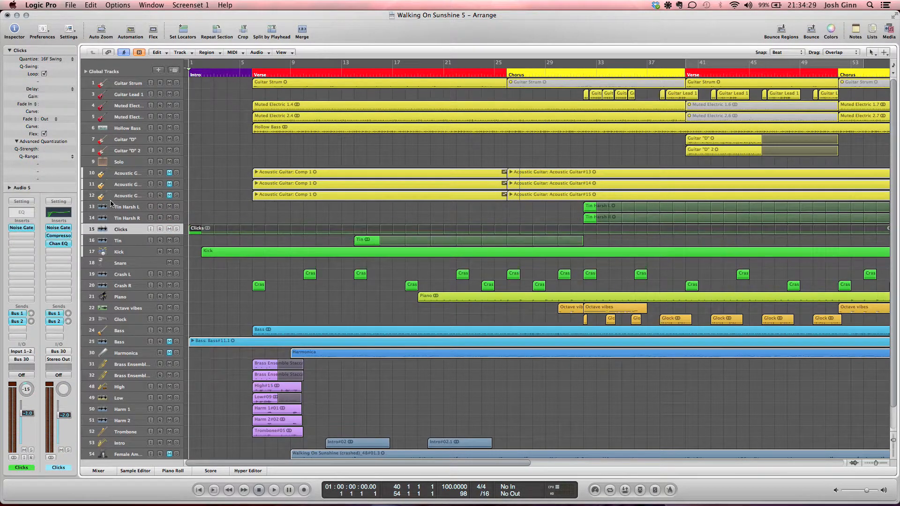
key("Up")
key("Up")
key("Up")
key("Up")
key("Up")
key("Up")
key("Up")
key("Up")
key("Up")
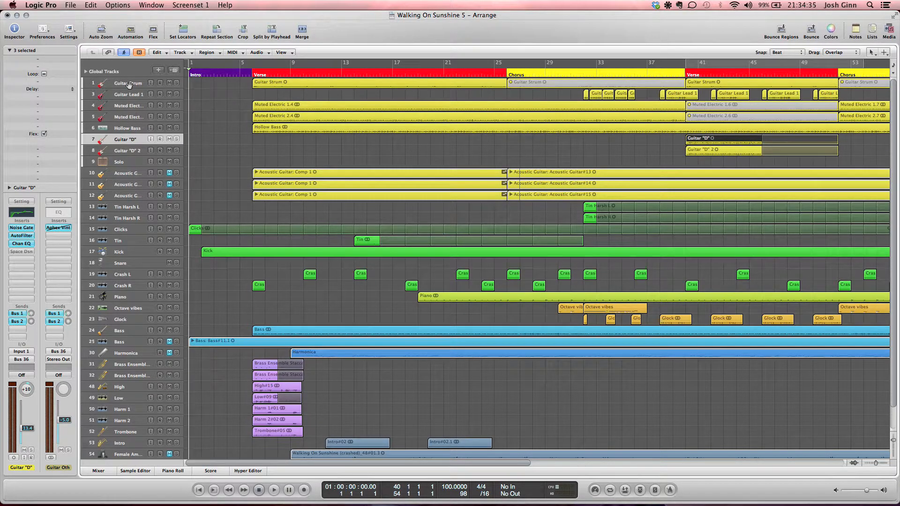
Inspect the Guitar Strum, Guitar "D" 2 and first Muted Electric tracks in turn, and select the Muted Electric 1.4 region.
mouse_move(116, 140)
left_mouse_down()
mouse_move(118, 115)
mouse_move(114, 145)
mouse_move(130, 139)
left_mouse_up()
left_click(101, 85)
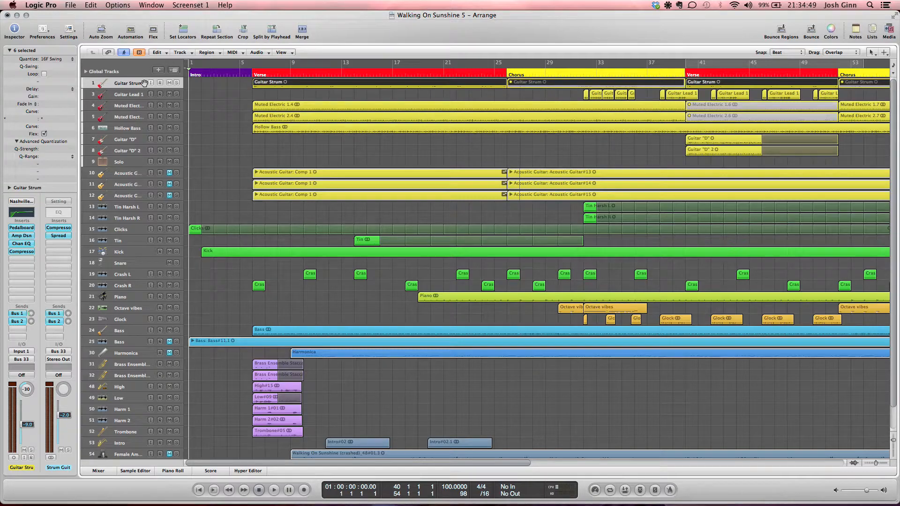
left_click(126, 151)
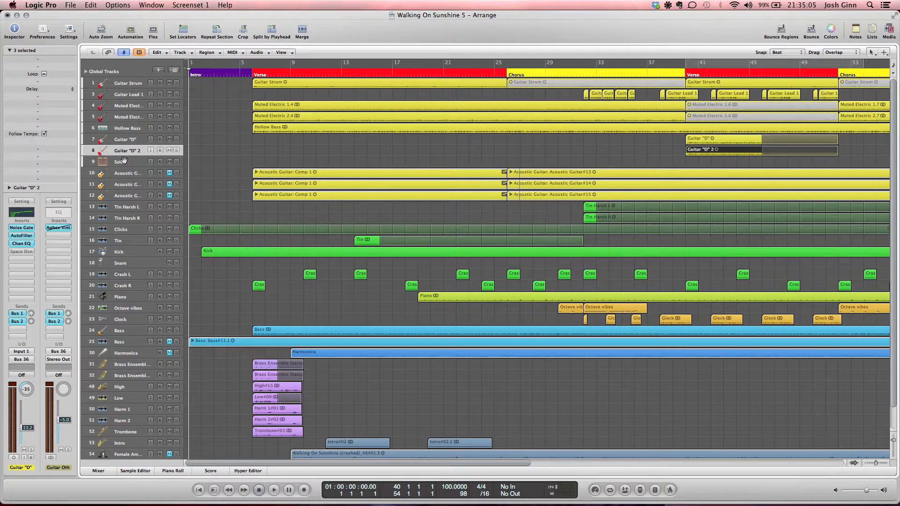
left_click(133, 105)
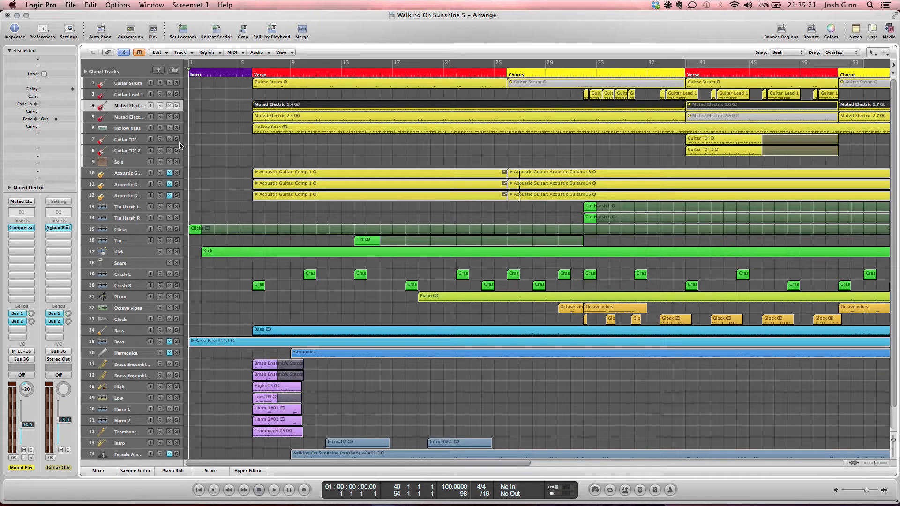
left_click(225, 164)
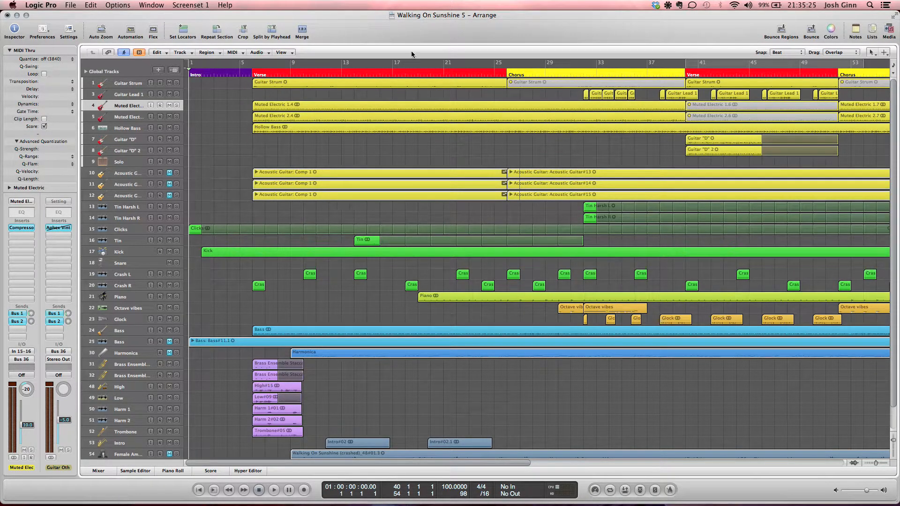
left_click(473, 110)
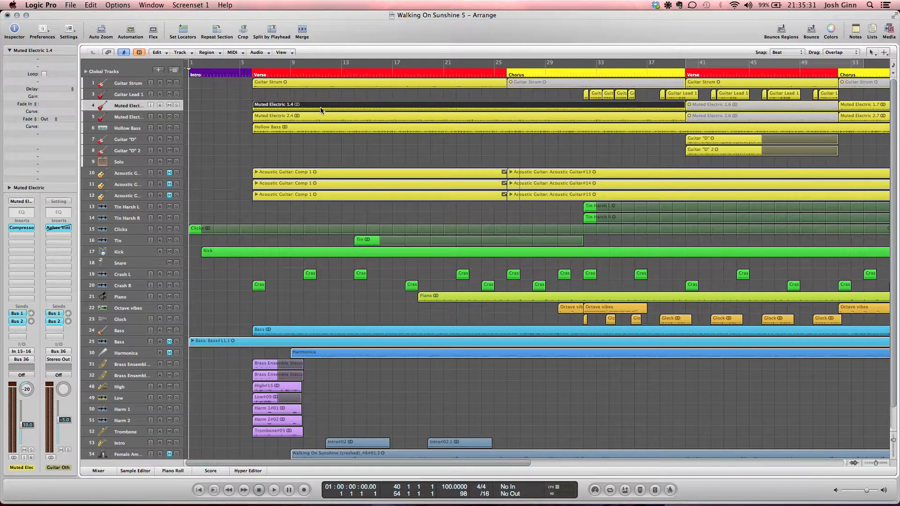
Select the Intro#02 region, and examine the arrangement along the timeline and close up around the start of the first verse.
scroll(336, 251, "down", 2)
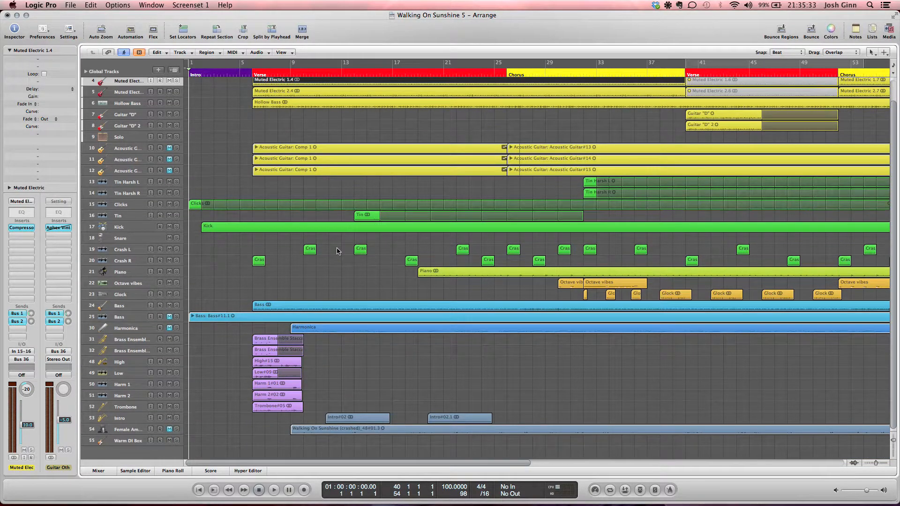
left_click(349, 419)
scroll(432, 393, "right", 15)
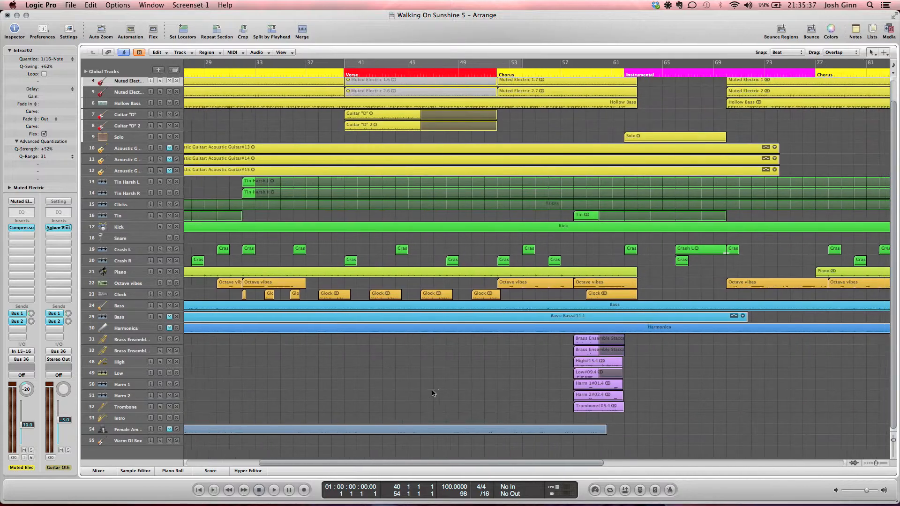
scroll(433, 393, "left", 15)
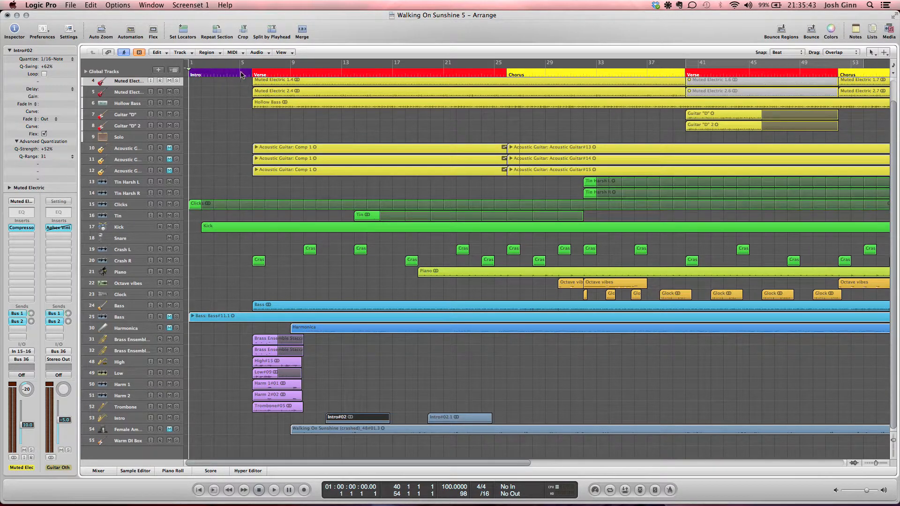
scroll(365, 178, "up", 10)
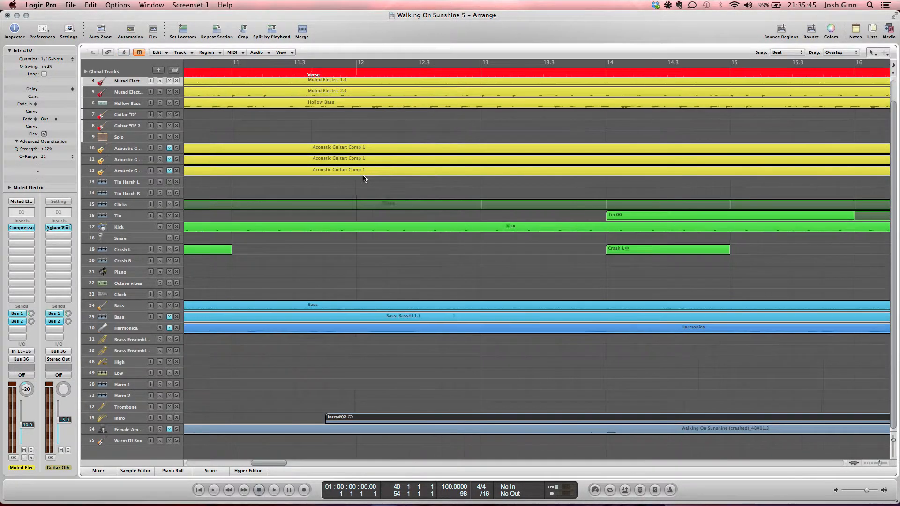
scroll(365, 178, "down", 2)
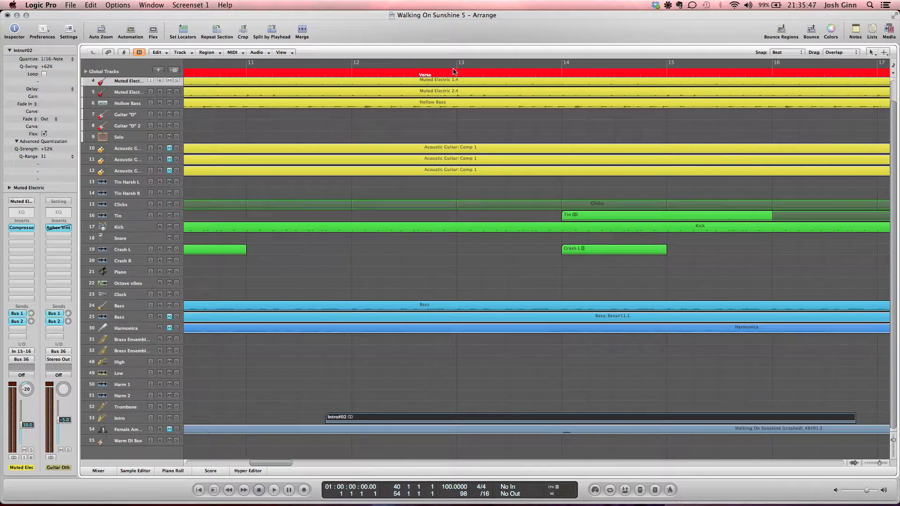
scroll(335, 73, "left", 15)
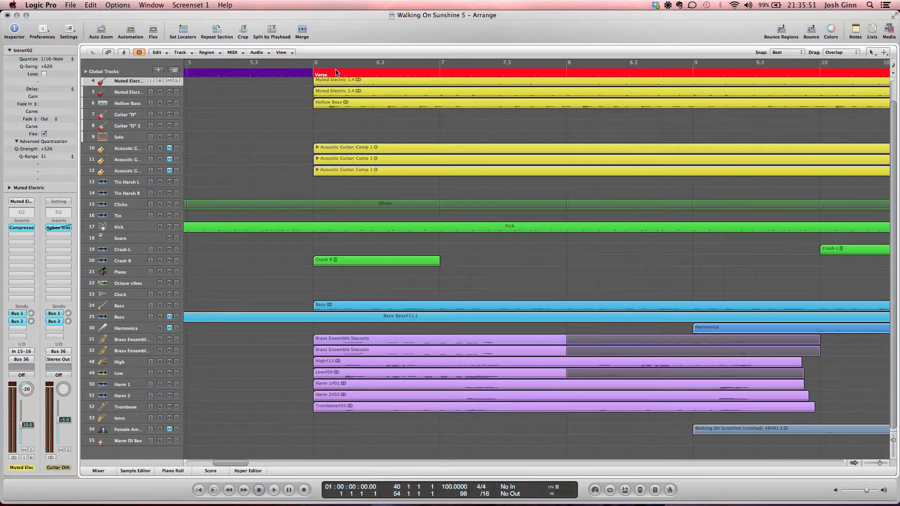
scroll(368, 184, "down", 2)
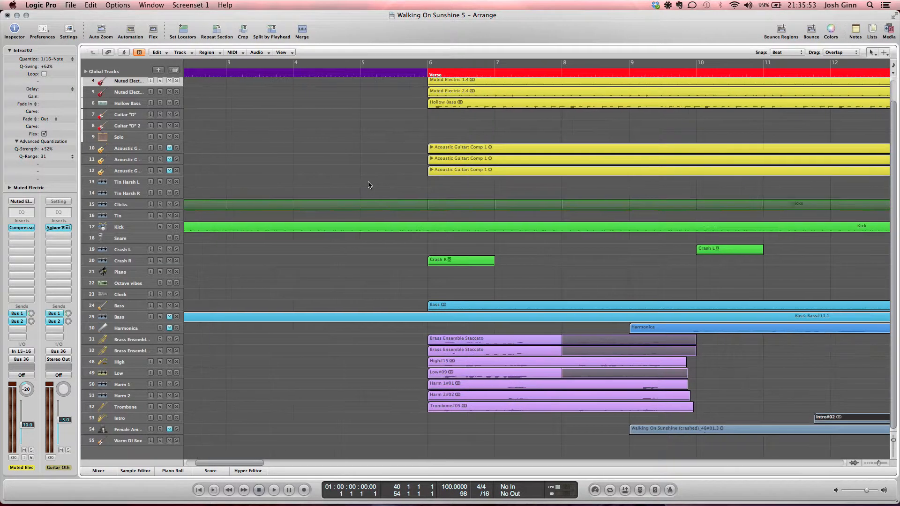
scroll(368, 185, "up", 2)
scroll(368, 185, "left", 2)
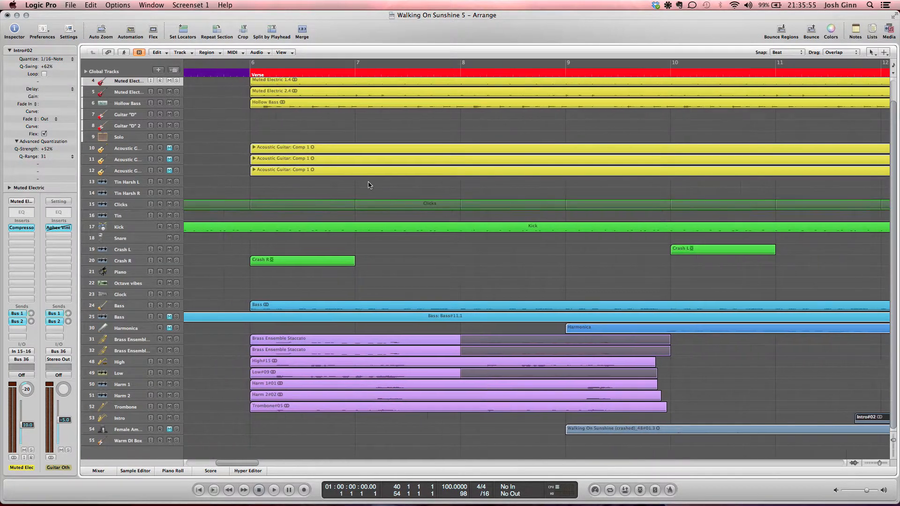
scroll(368, 184, "down", 2)
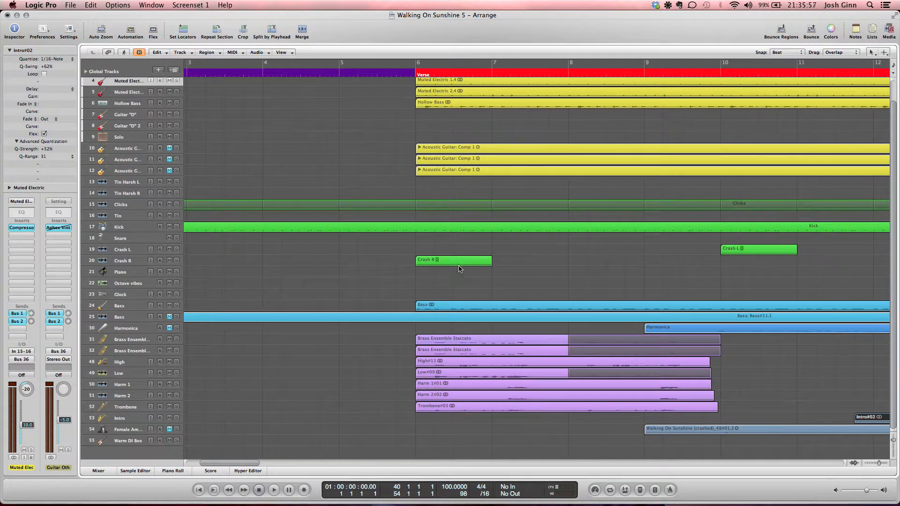
Try trimming the Crash R region at bar 6 down to a sliver, and undo the trim.
left_click(434, 261)
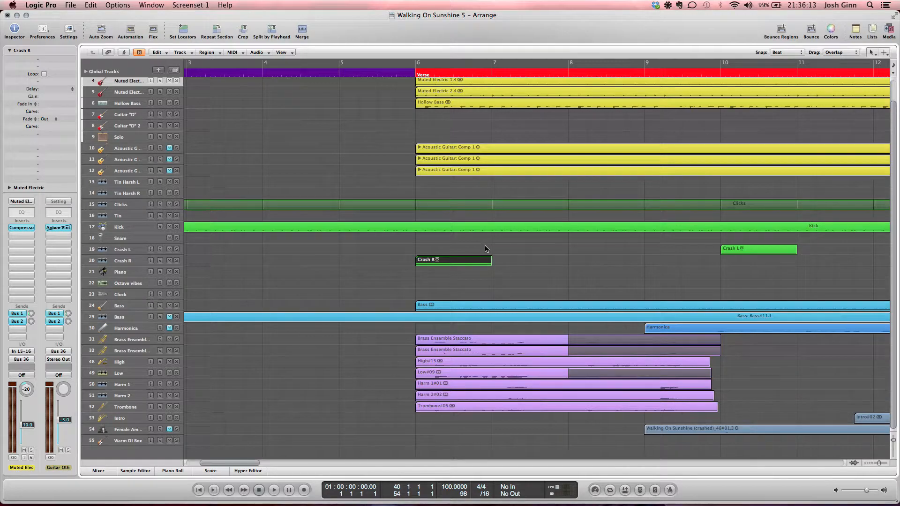
mouse_move(447, 265)
left_mouse_down()
mouse_move(528, 263)
mouse_move(455, 259)
left_mouse_up()
left_click(554, 273)
scroll(554, 273, "down", 5)
scroll(554, 273, "up", 8)
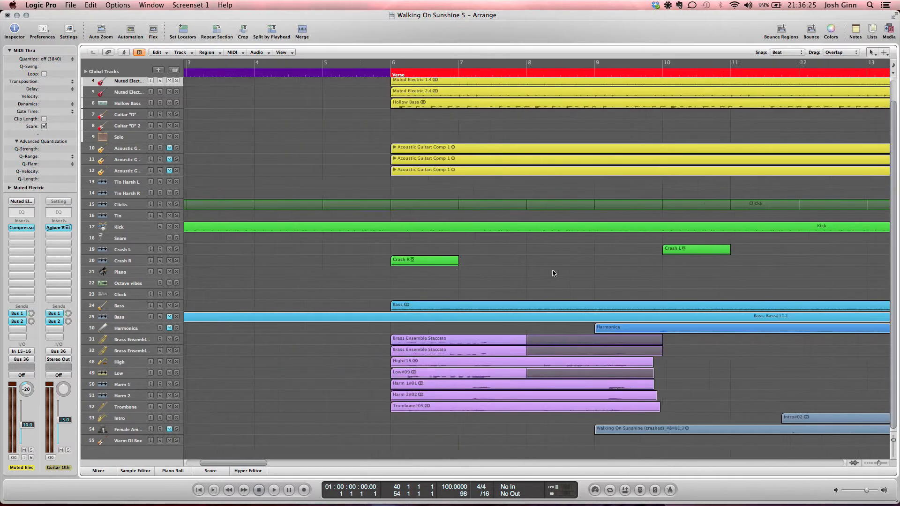
scroll(554, 273, "down", 4)
scroll(553, 273, "up", 2)
left_click_drag(581, 263, 487, 266)
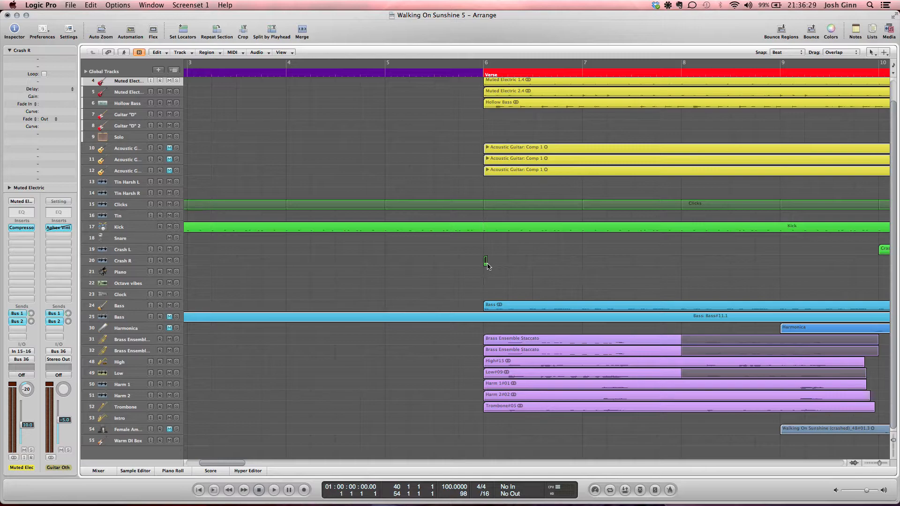
key("super+z")
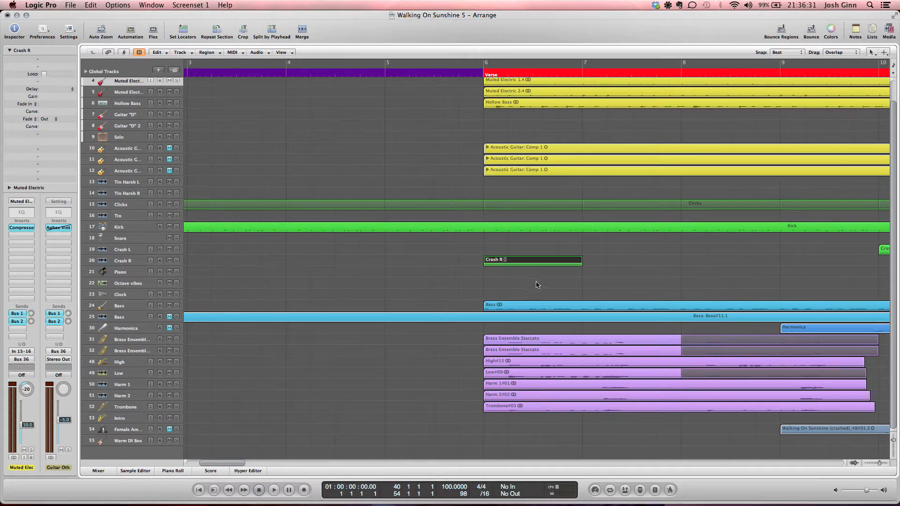
Deselect the crash region and examine the start of the first verse at wider and closer horizontal zoom levels.
left_click(577, 277)
key("ctrl+alt+Left")
key("ctrl+alt+Left")
key("ctrl+alt+Left")
key("ctrl+alt+Left")
key("ctrl+alt+Left")
key("ctrl+alt+Right")
key("ctrl+alt+Right")
key("ctrl+alt+Right")
key("ctrl+alt+Right")
key("ctrl+alt+Right")
key("ctrl+alt+Right")
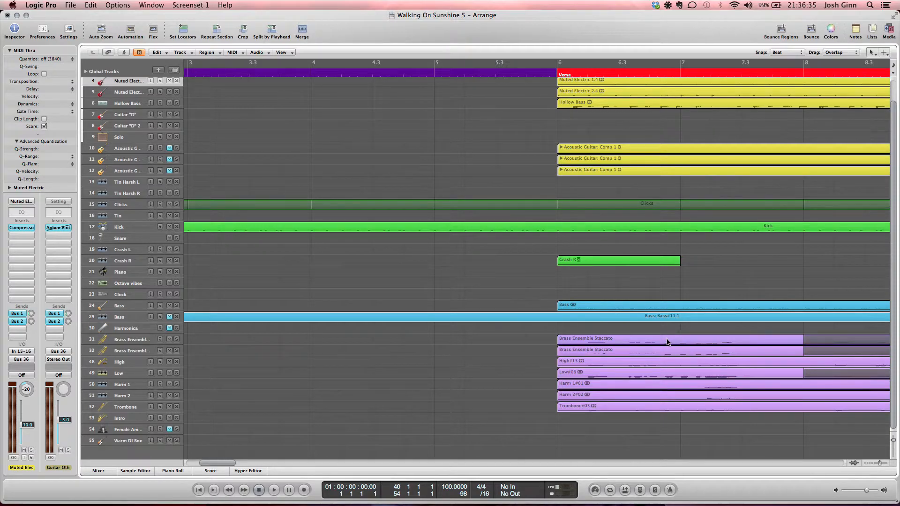
Select the upper Brass Ensemble Staccato region, solo its track, and audition it from just before bar 6.
left_click(668, 341)
scroll(667, 342, "right", 5)
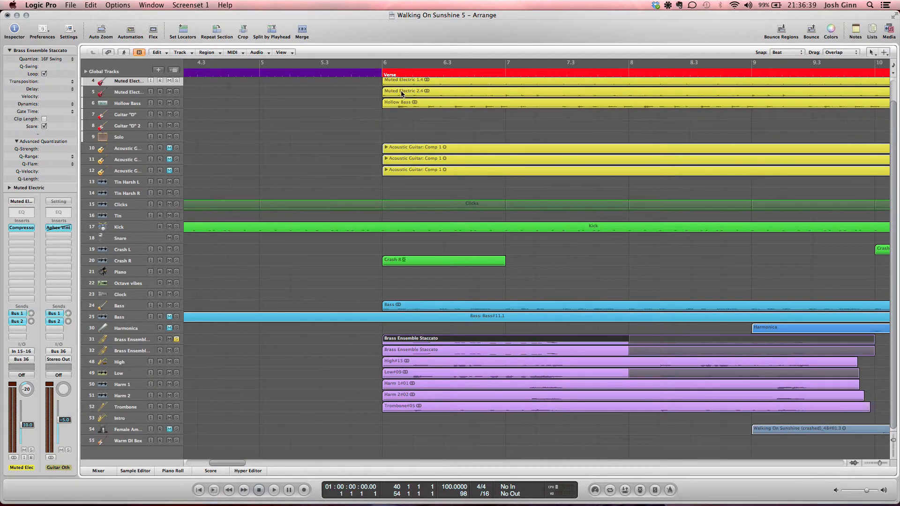
left_click(380, 76)
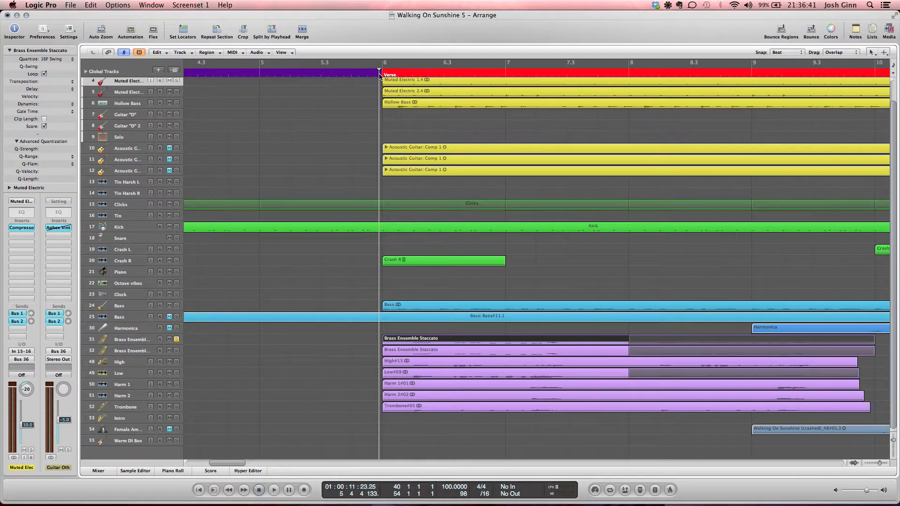
key("space")
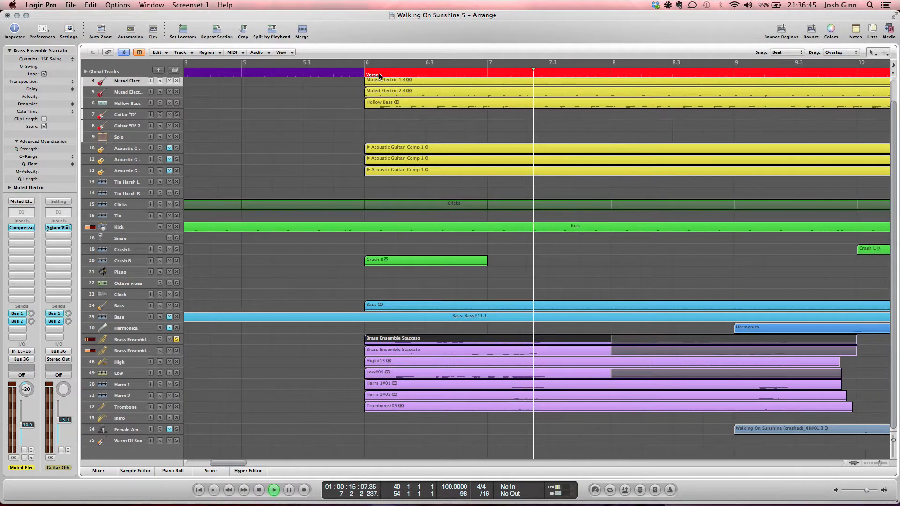
key("space")
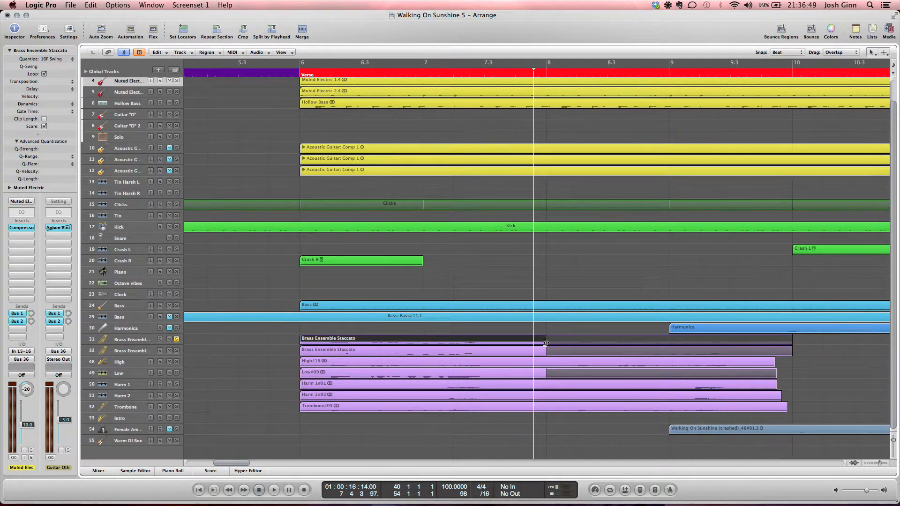
Shorten the upper Brass Ensemble Staccato region and its loop to end at about 6.3, and play it from just before bar 6.
left_click_drag(545, 343, 359, 350)
mouse_move(793, 339)
left_mouse_down()
mouse_move(536, 345)
mouse_move(368, 364)
left_mouse_up()
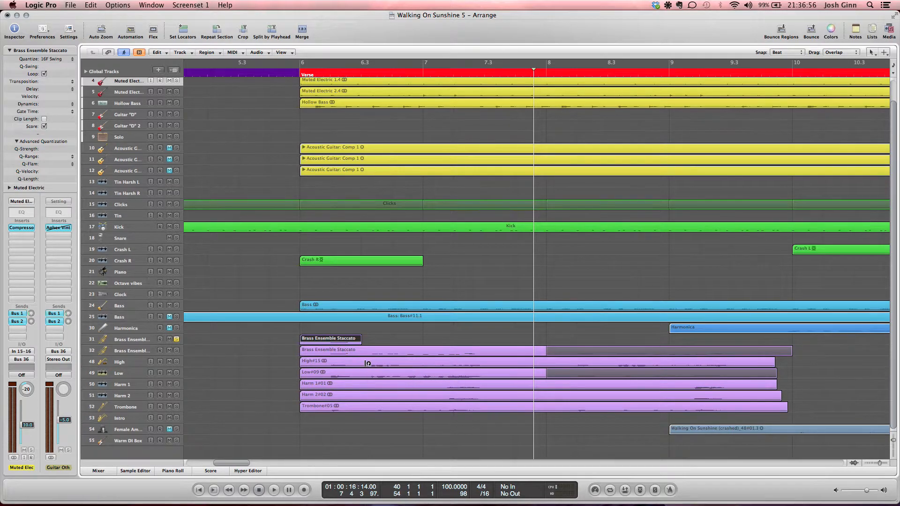
left_click(297, 76)
key("space")
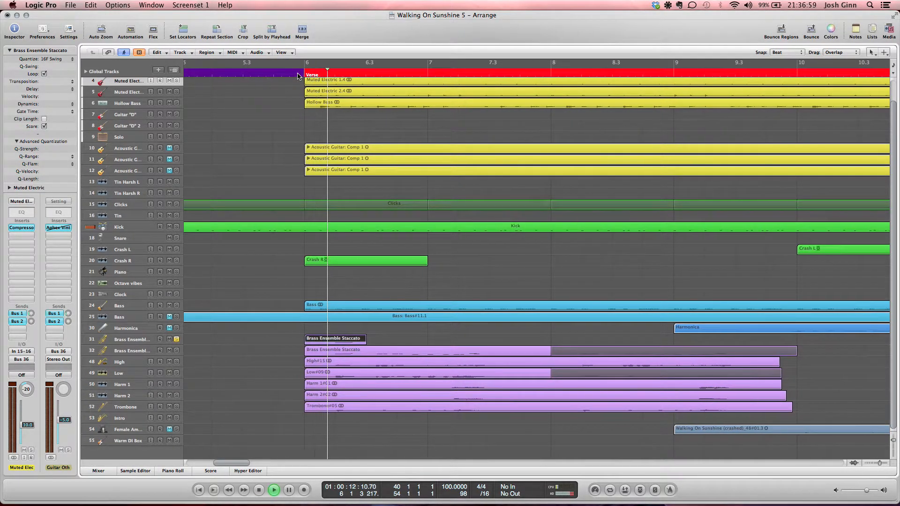
Stop playback and undo the shortening of the upper Brass Ensemble Staccato region and its loop.
key("space")
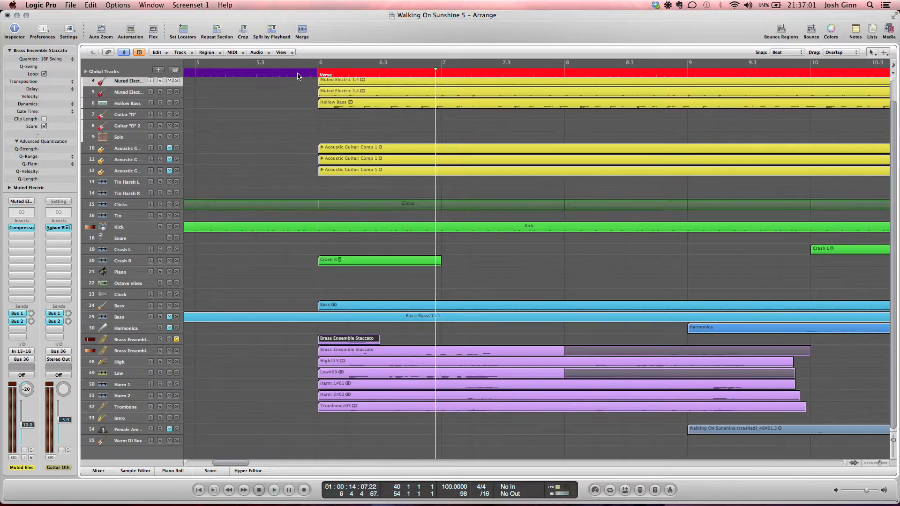
key("l")
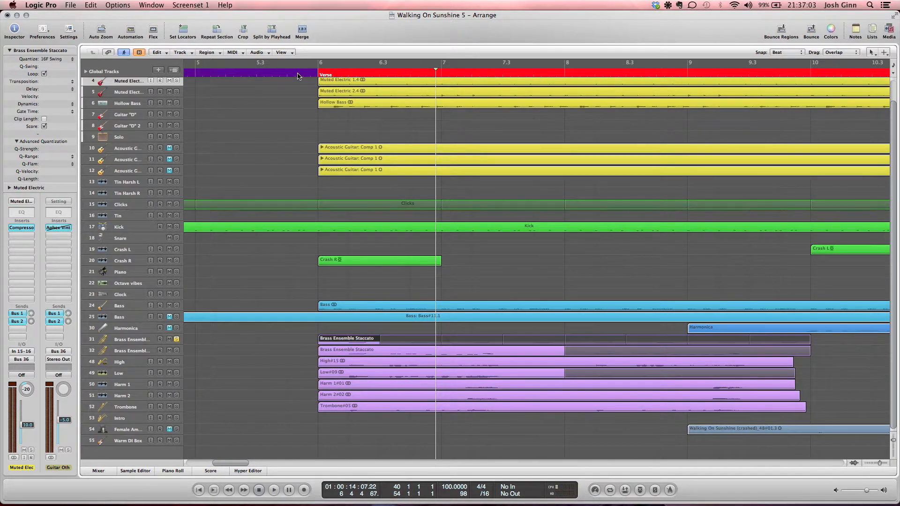
key("super+z")
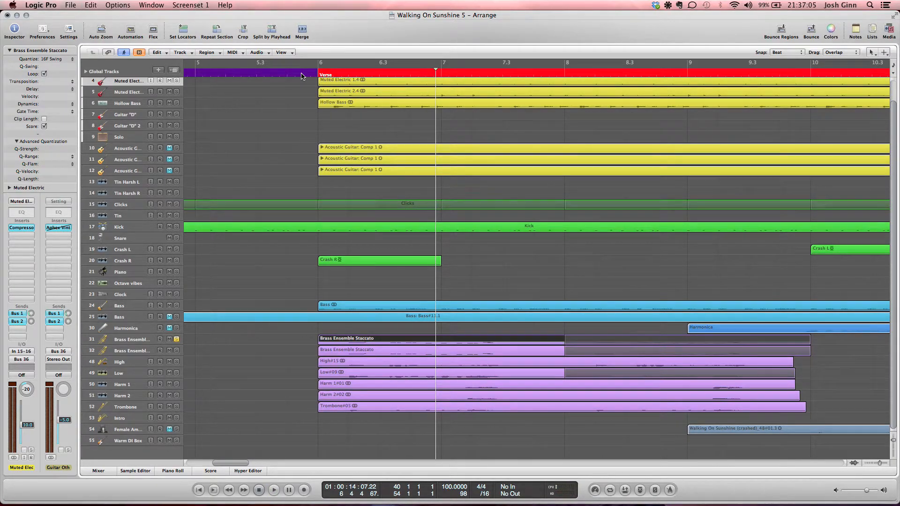
Try pulling back the end of the upper Brass Ensemble Staccato region's loop, and deselect the region.
mouse_move(809, 339)
left_mouse_down()
mouse_move(581, 342)
mouse_move(702, 368)
mouse_move(821, 343)
mouse_move(805, 344)
left_mouse_up()
scroll(526, 368, "right", 5)
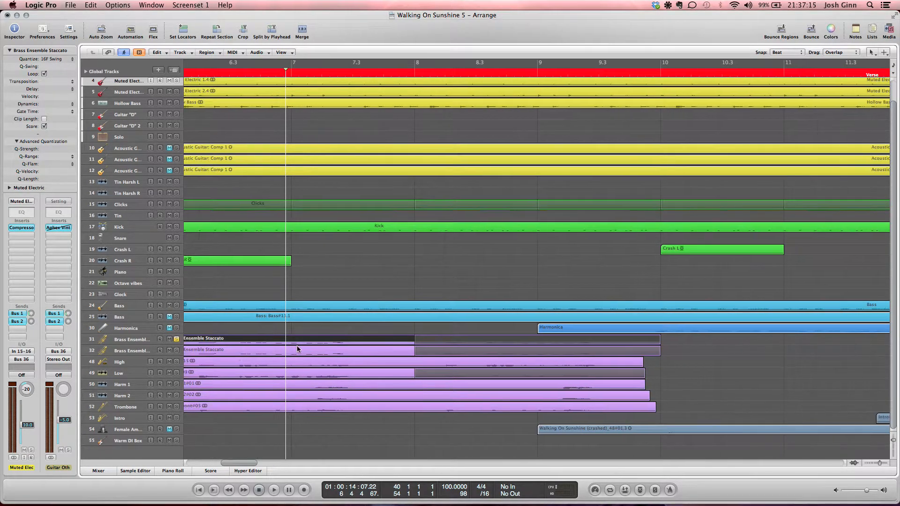
scroll(297, 349, "left", 3)
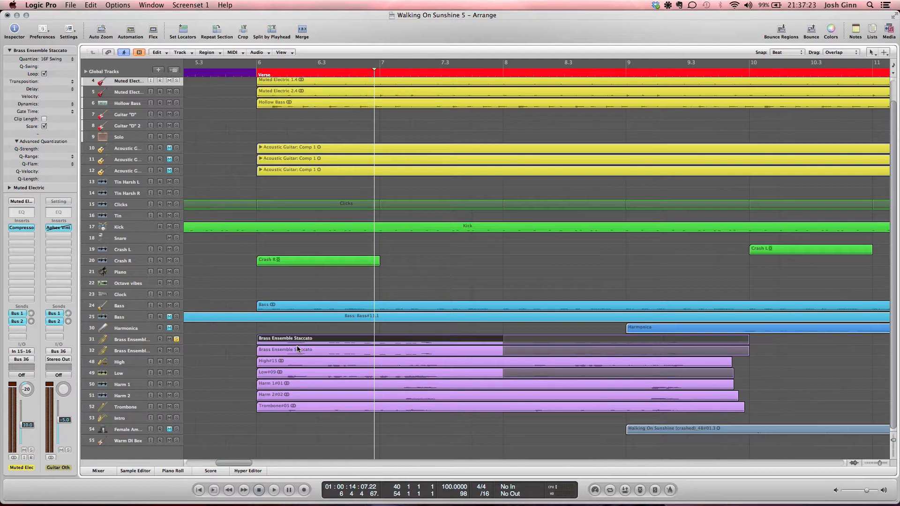
scroll(297, 349, "down", 6)
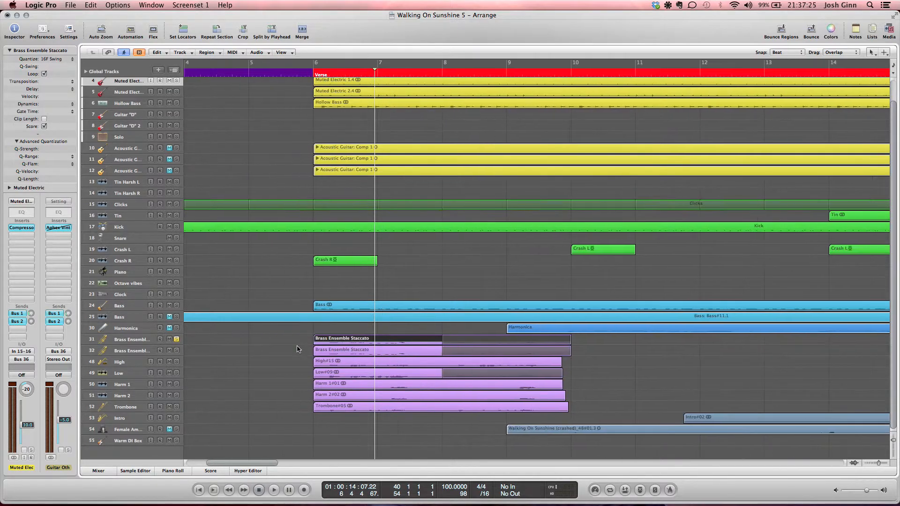
scroll(297, 349, "up", 5)
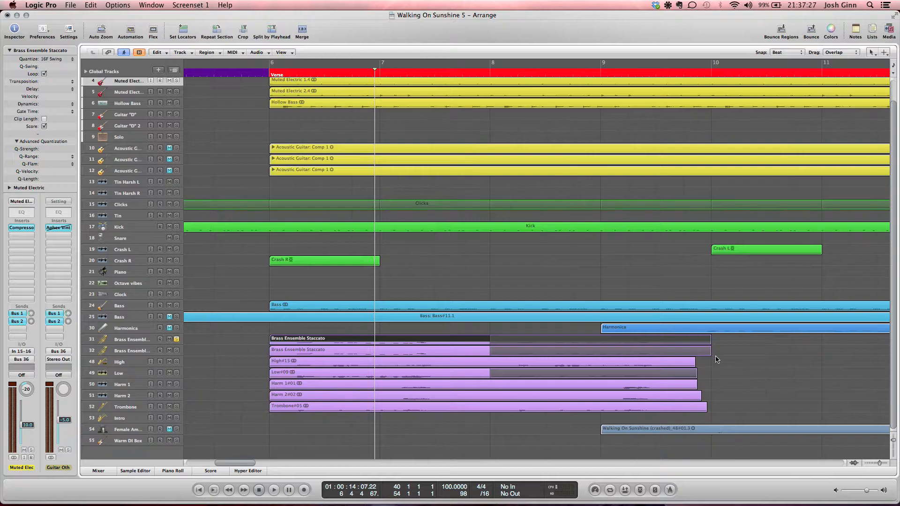
scroll(693, 356, "right", 2)
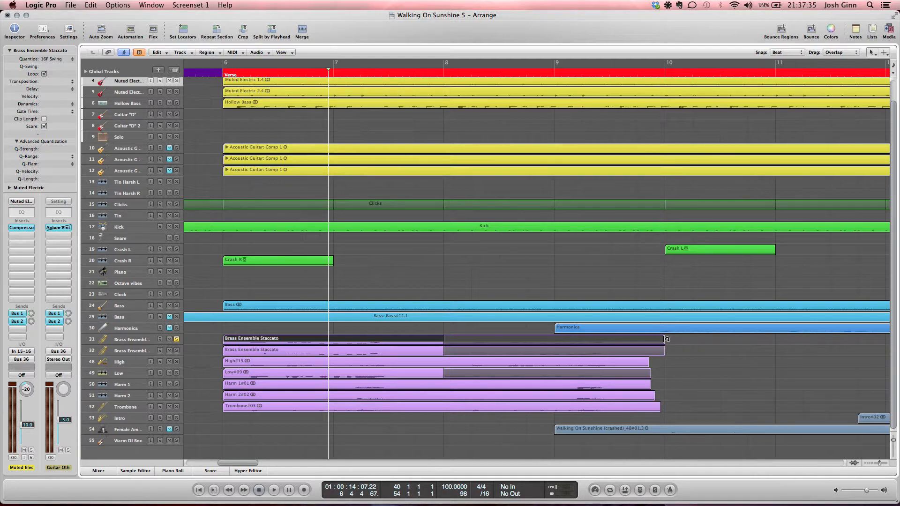
left_click_drag(666, 339, 497, 341)
left_click(530, 353)
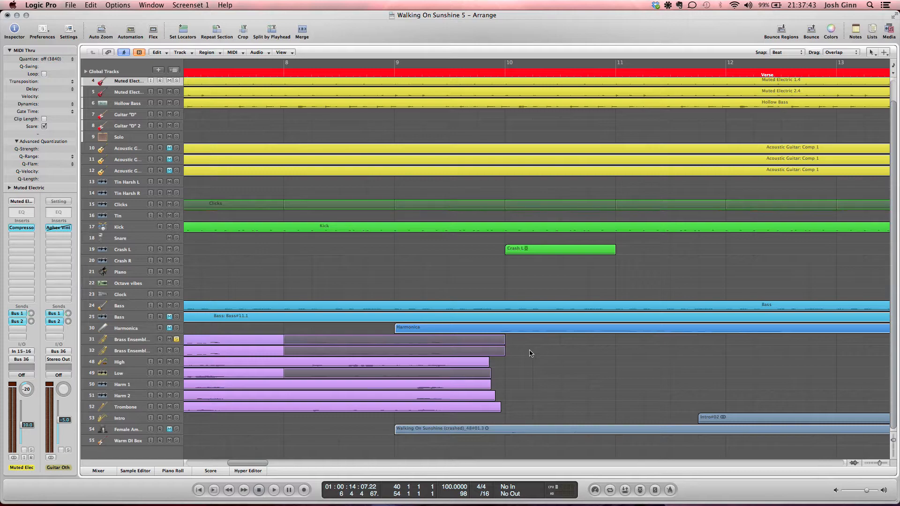
Turn off solo on the upper Brass Ensemble Staccato track.
scroll(530, 354, "left", 12)
scroll(529, 354, "up", 1)
left_click(176, 365)
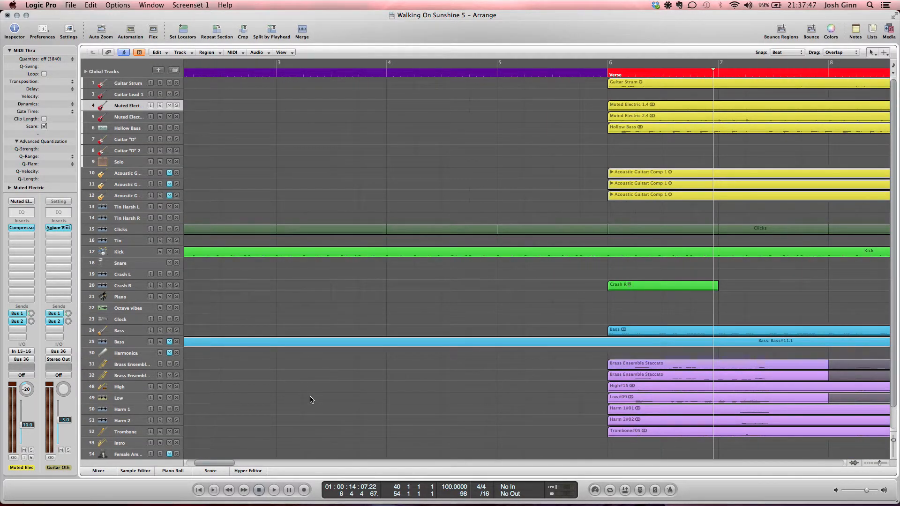
Increase the height of all tracks and show the song from bar 1 to about bar 57.
scroll(279, 400, "down", 10)
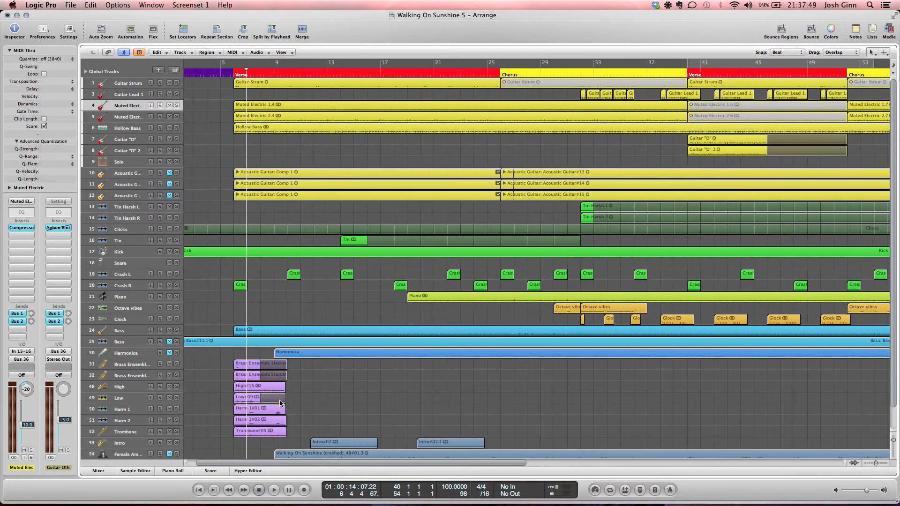
scroll(280, 402, "up", 8)
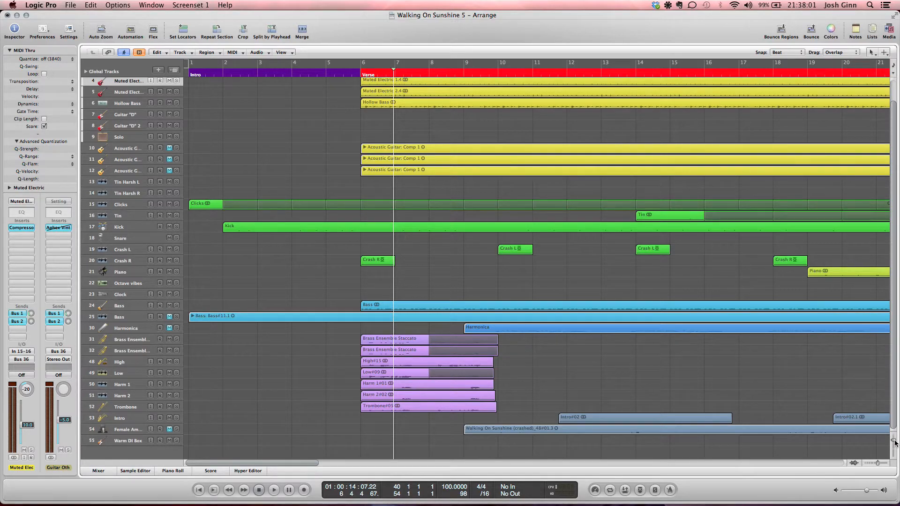
left_click_drag(894, 440, 875, 460)
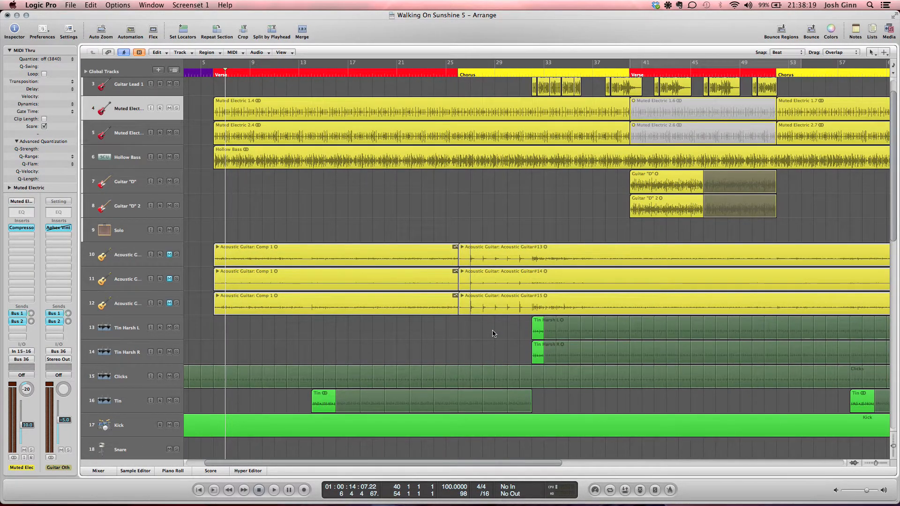
scroll(491, 333, "left", 2)
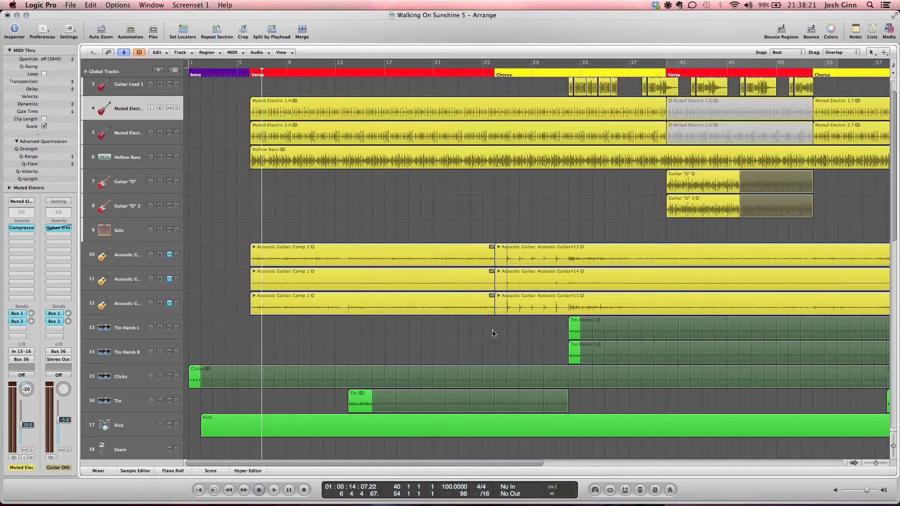
Place the playhead in bar 2 and examine the arrangement at close and wide horizontal zooms, ending with the whole song from the first track.
left_click(206, 69)
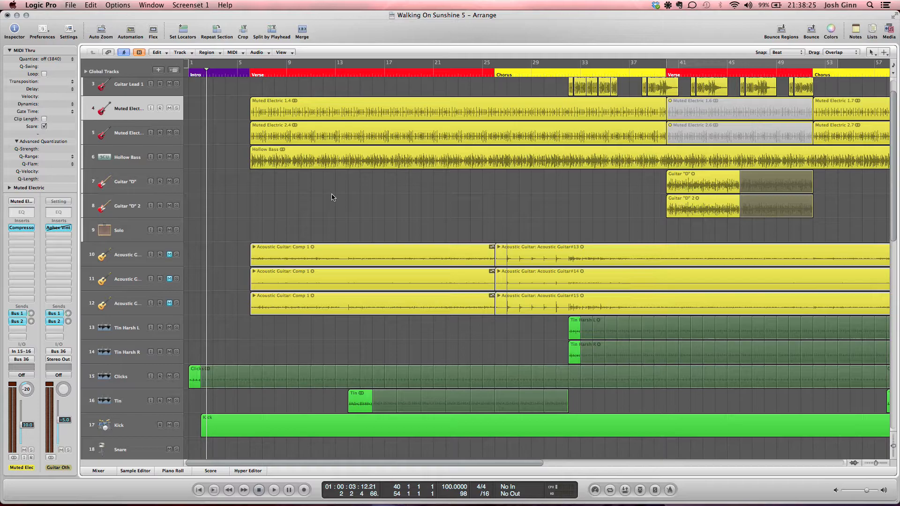
key("ctrl+Right")
key("ctrl+Right")
key("ctrl+Right")
key("ctrl+Right")
key("ctrl+Right")
key("ctrl+Right")
key("ctrl+Right")
key("ctrl+Right")
key("ctrl+Left")
key("ctrl+Left")
key("ctrl+Left")
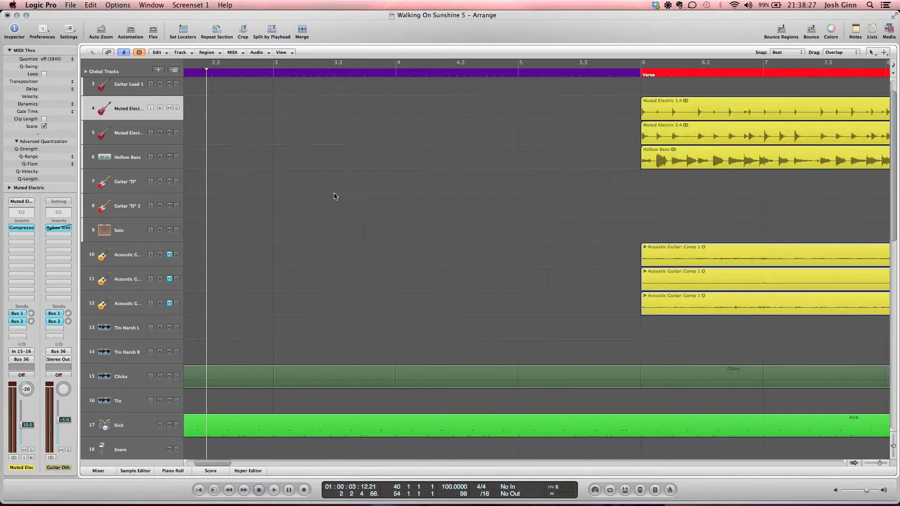
key("ctrl+Left")
key("ctrl+Left")
key("ctrl+Left")
key("ctrl+Right")
key("ctrl+Right")
key("ctrl+Left")
key("ctrl+Left")
key("ctrl+Left")
key("ctrl+Left")
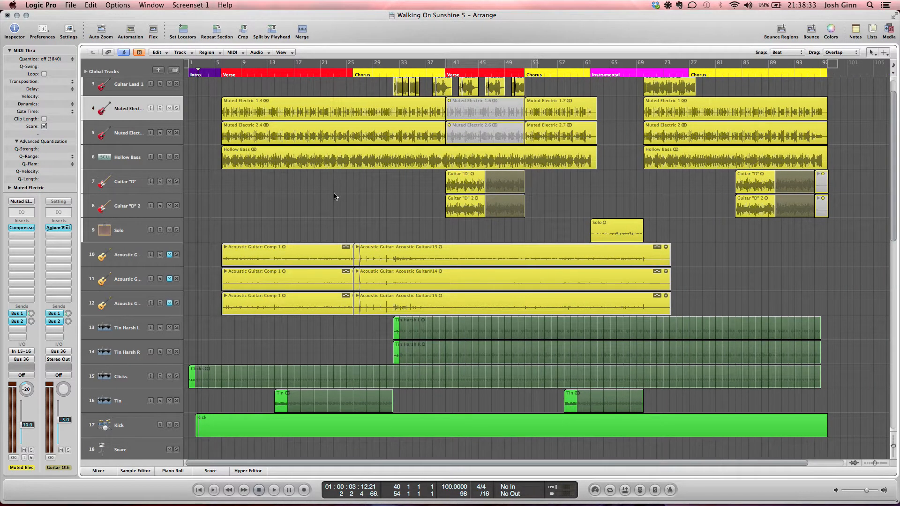
scroll(334, 196, "up", 1)
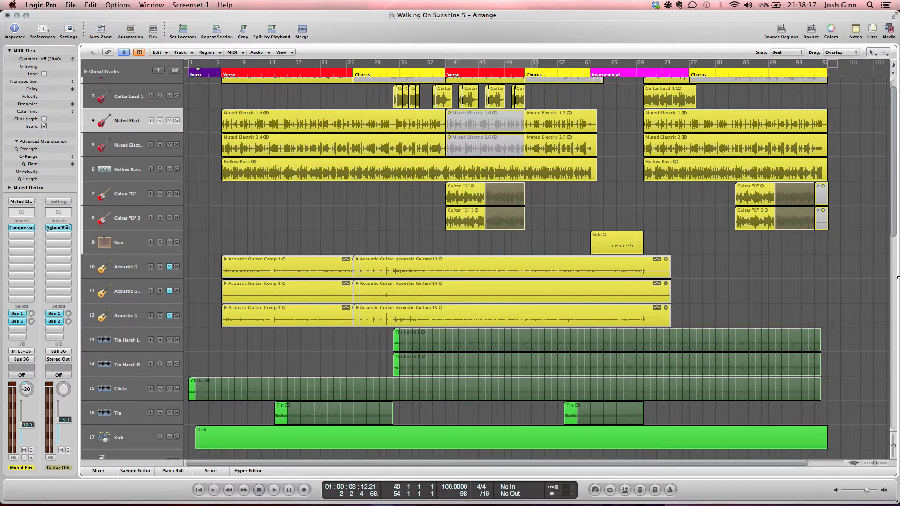
left_click_drag(894, 200, 870, 152)
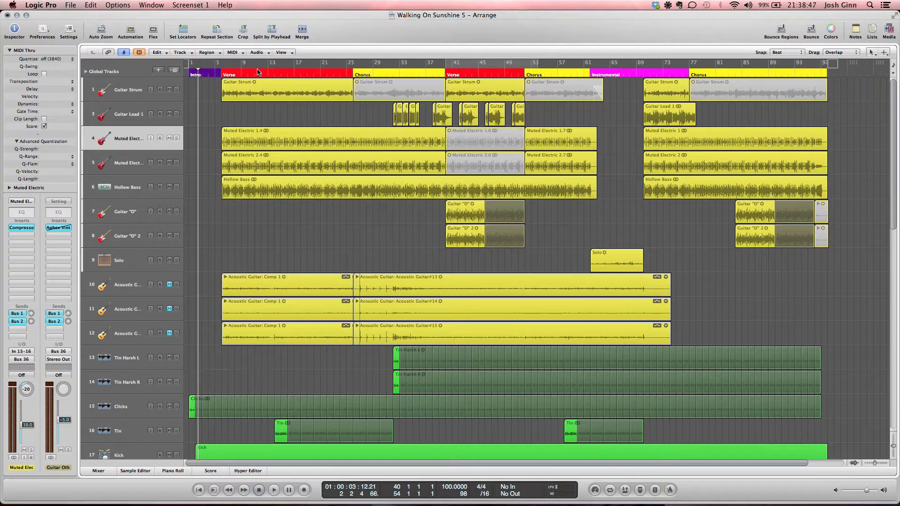
Switch the ruler display to Time, Bar and Time, and Time and Bar in turn, and return it to Bar.
left_click(893, 74)
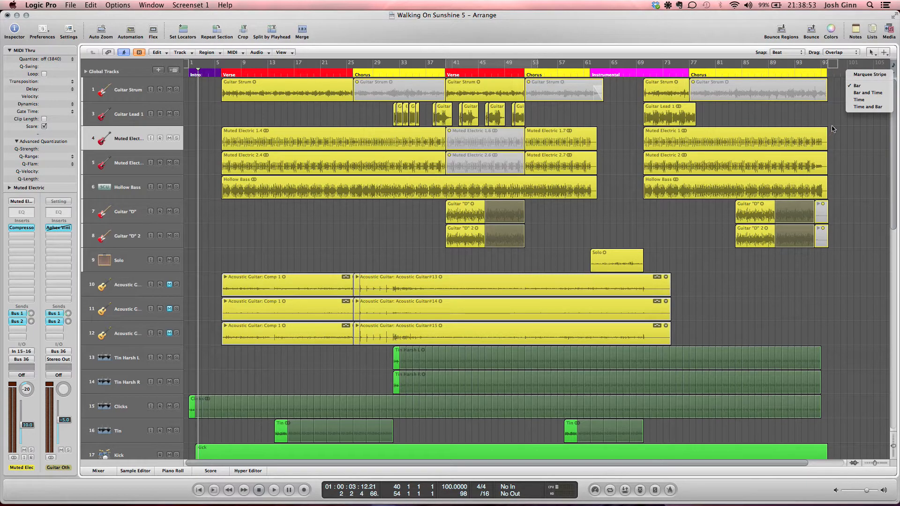
left_click(857, 99)
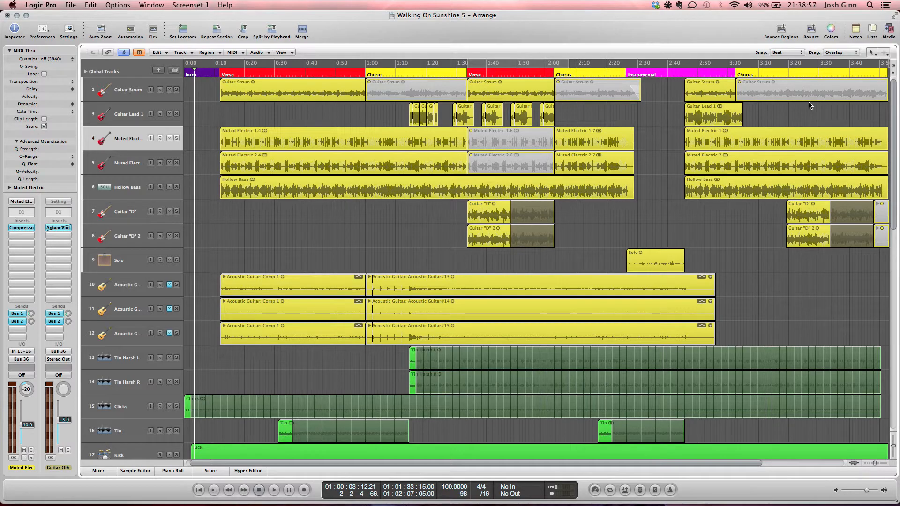
left_click(890, 72)
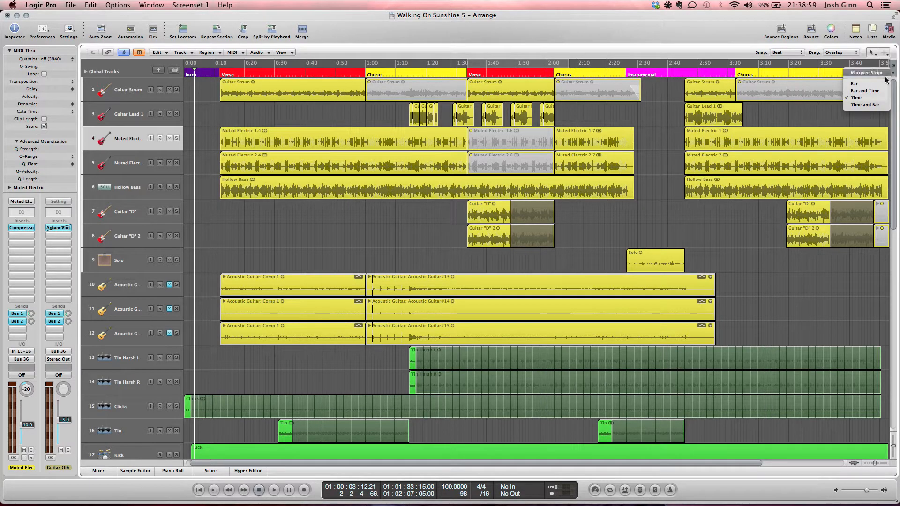
left_click(865, 91)
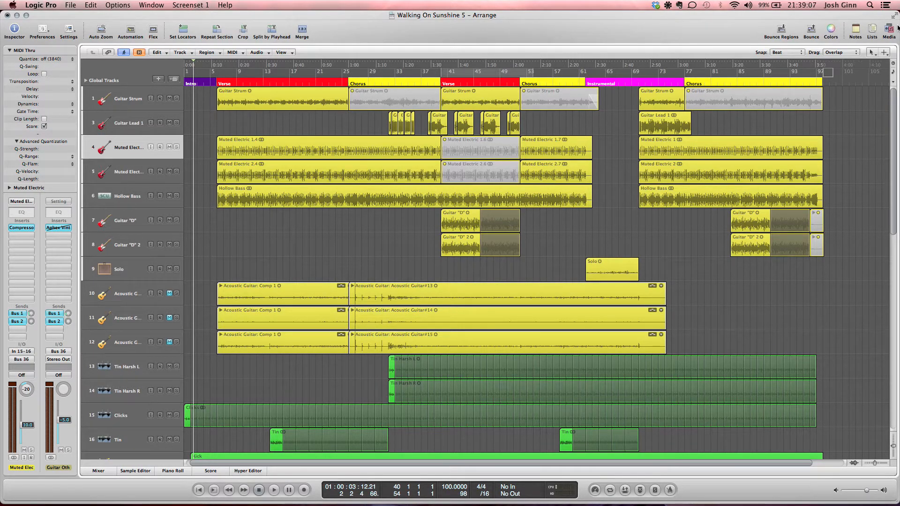
left_click(892, 72)
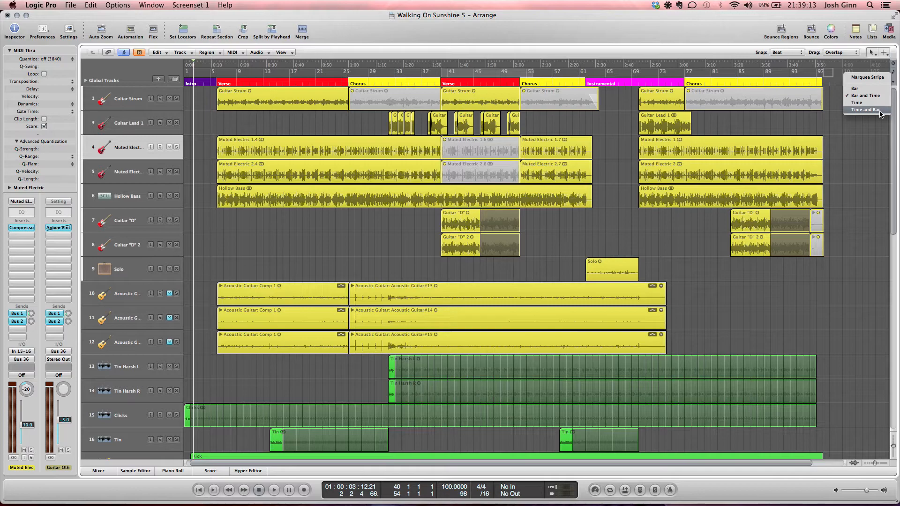
left_click(865, 109)
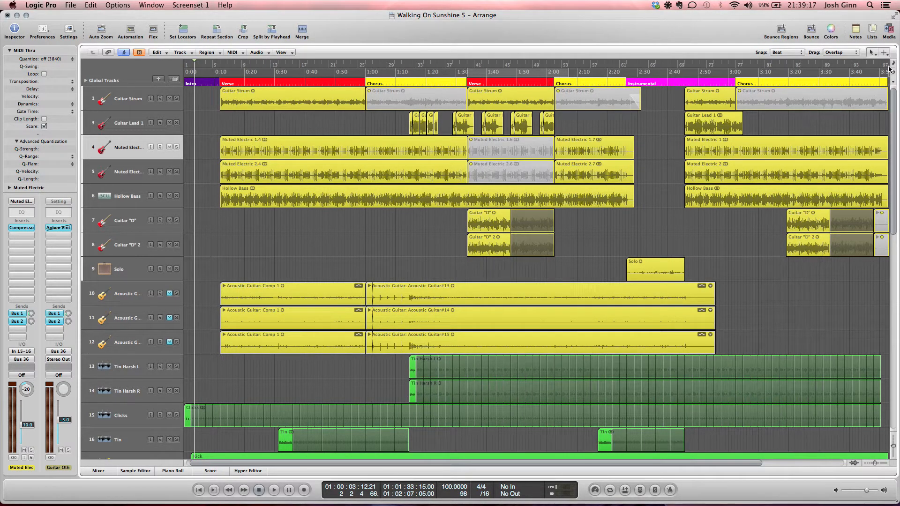
left_click(893, 78)
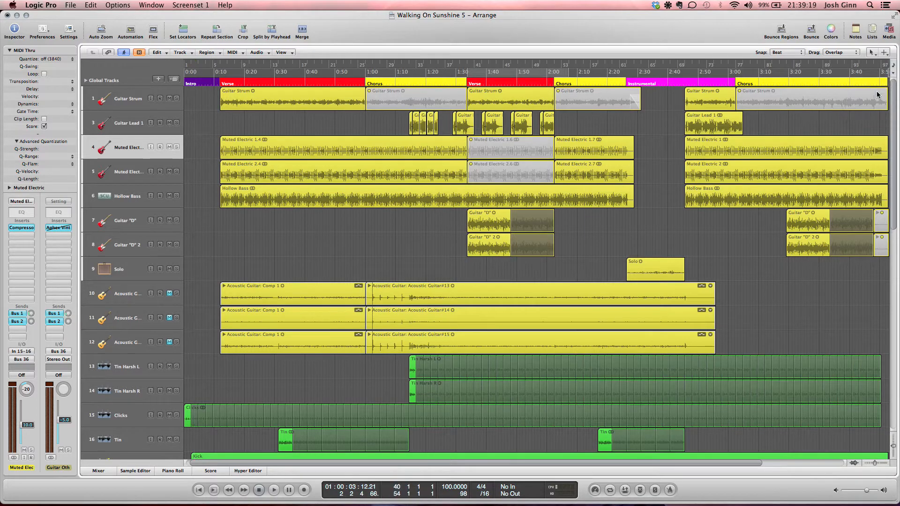
left_click(825, 92)
Play the song briefly from the beginning, and stop with the playhead back at bar 1.
scroll(822, 112, "down", 10)
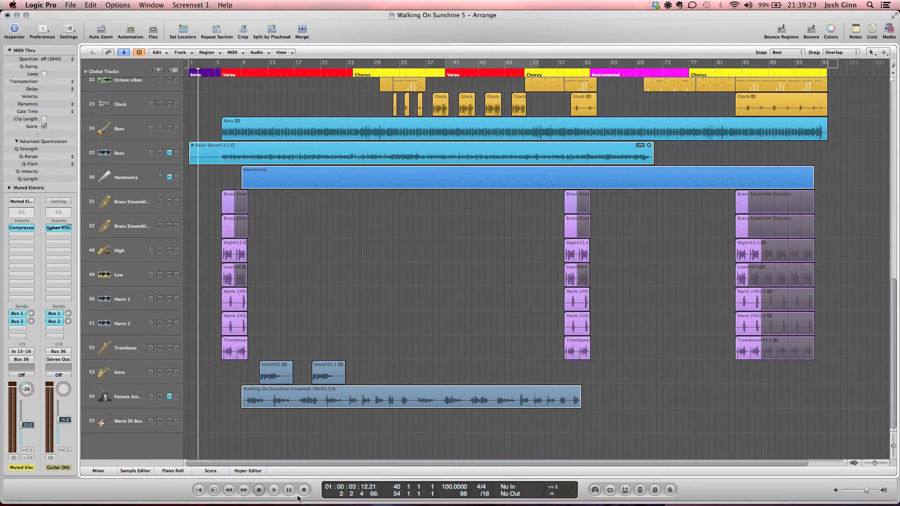
left_click(200, 490)
key("space")
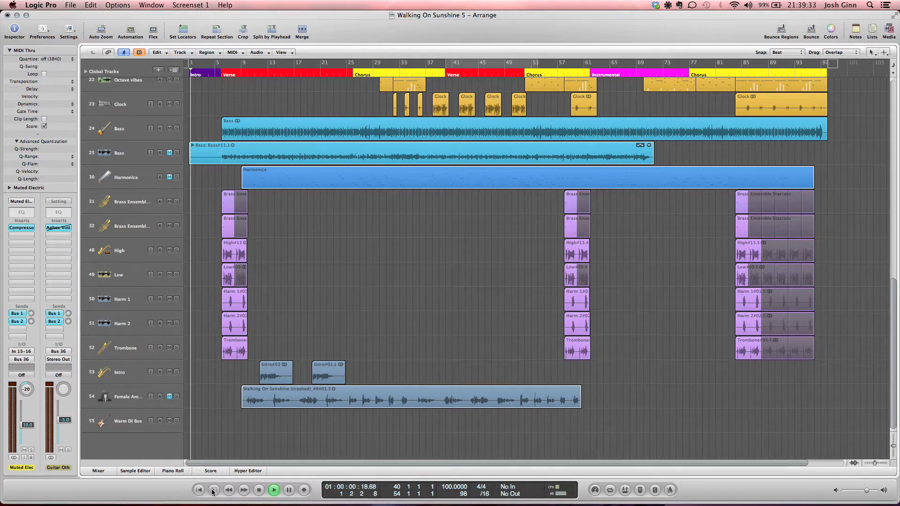
left_click(260, 490)
left_click(213, 491)
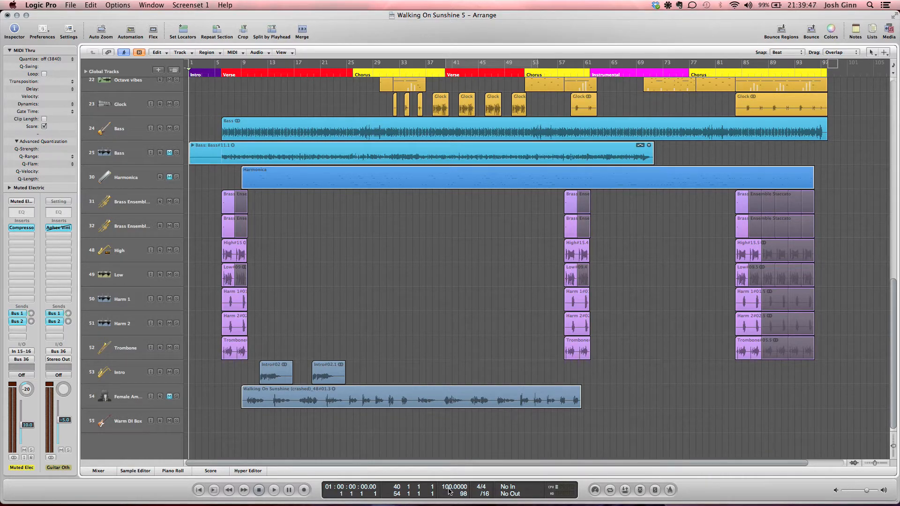
Try raising the project tempo to 160, and undo the tempo change.
left_click_drag(450, 490, 439, 434)
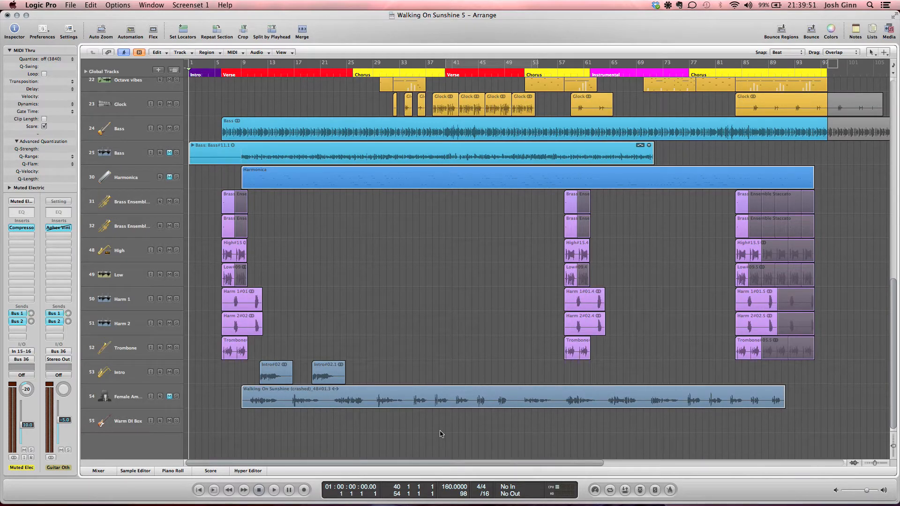
key("super+z")
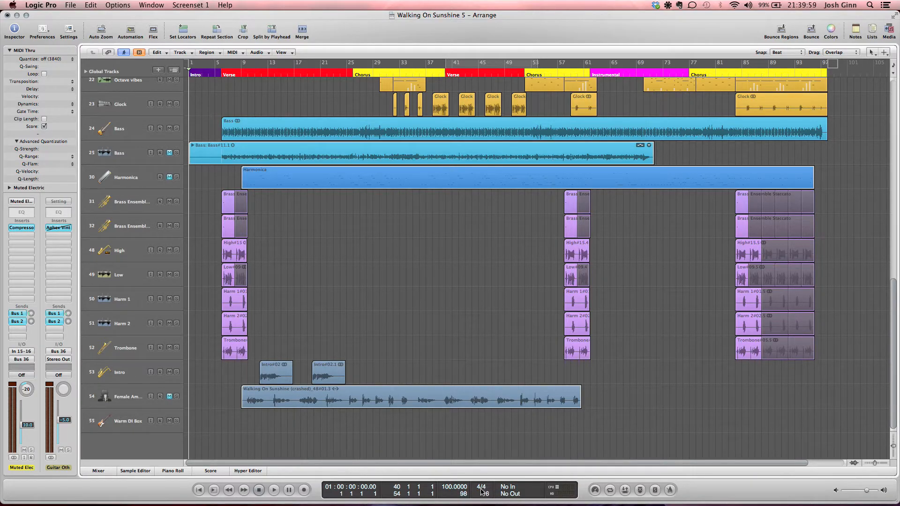
mouse_move(477, 487)
left_mouse_down()
mouse_move(477, 476)
mouse_move(478, 490)
left_mouse_up()
Switch the metronome click on and off, and toggle Cycle mode on and off again.
left_click(671, 492)
left_click(671, 491)
left_click(595, 492)
left_click(610, 491)
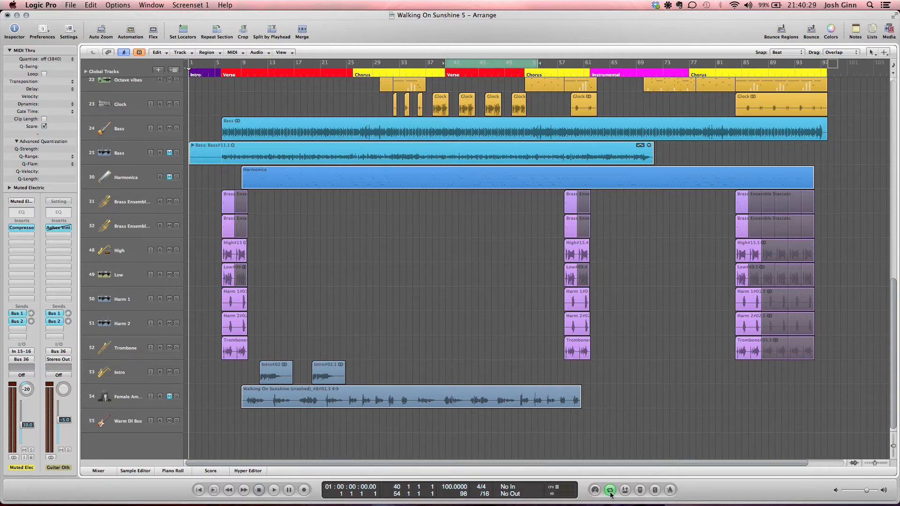
left_click(610, 492)
left_click(610, 493)
left_click(610, 492)
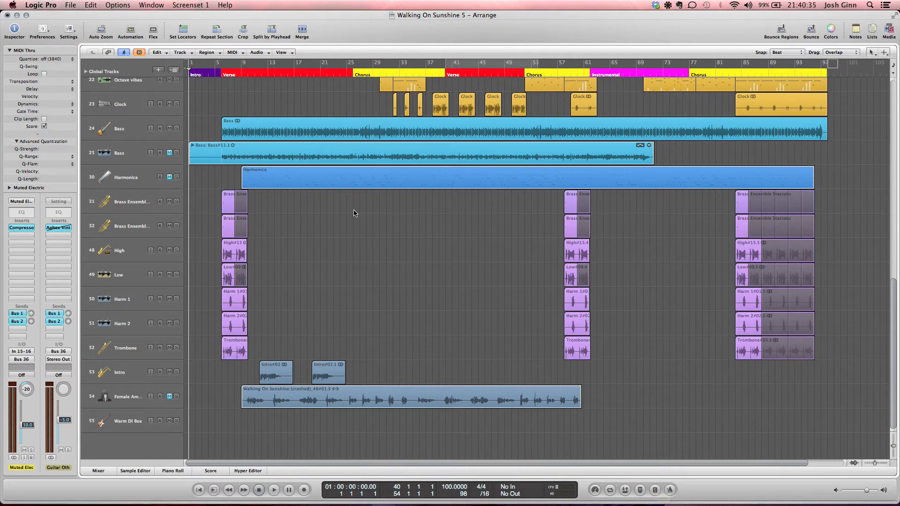
Select the first Acoustic Guitar: Comp 1 region on track 10.
scroll(353, 213, "up", 4)
scroll(354, 213, "up", 8)
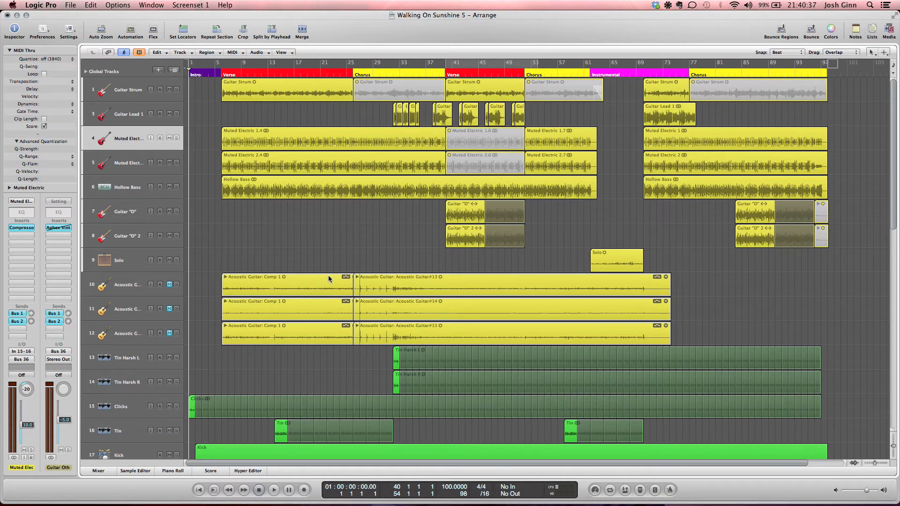
left_click(309, 287)
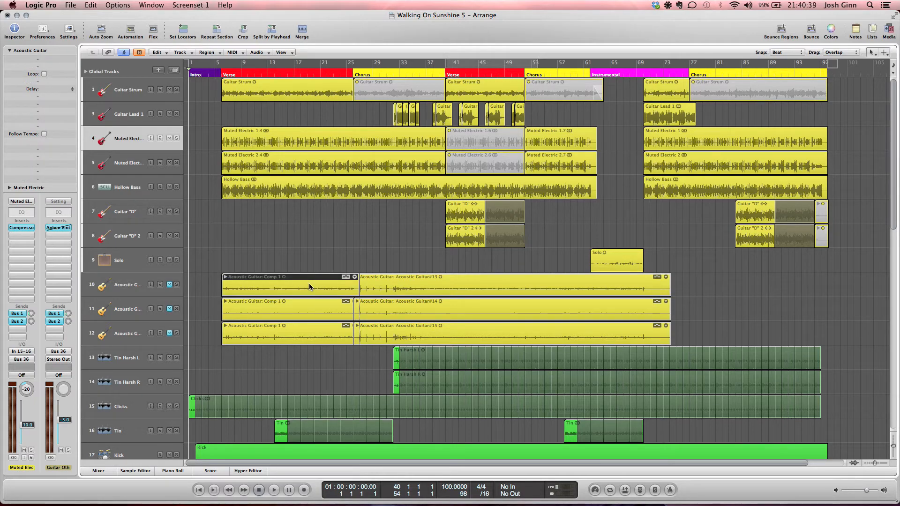
Toggle Solo mode on and off again.
left_click(655, 490)
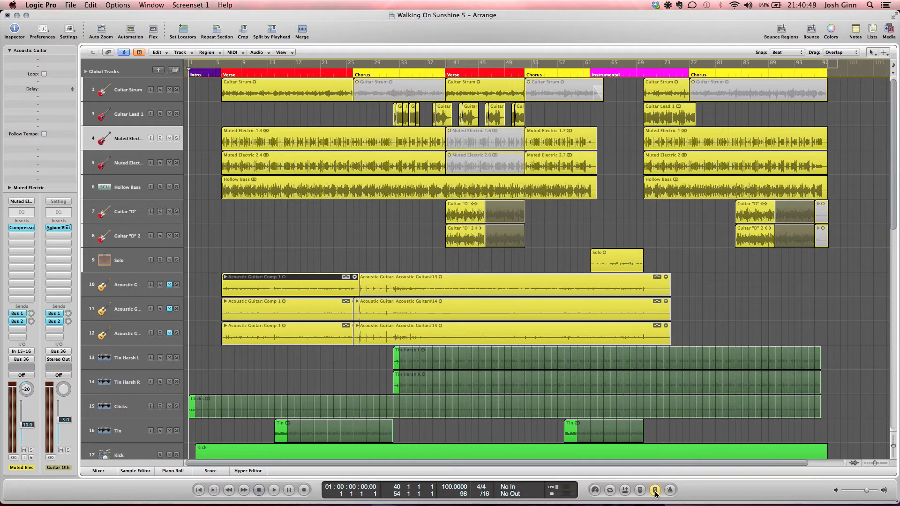
left_click(655, 491)
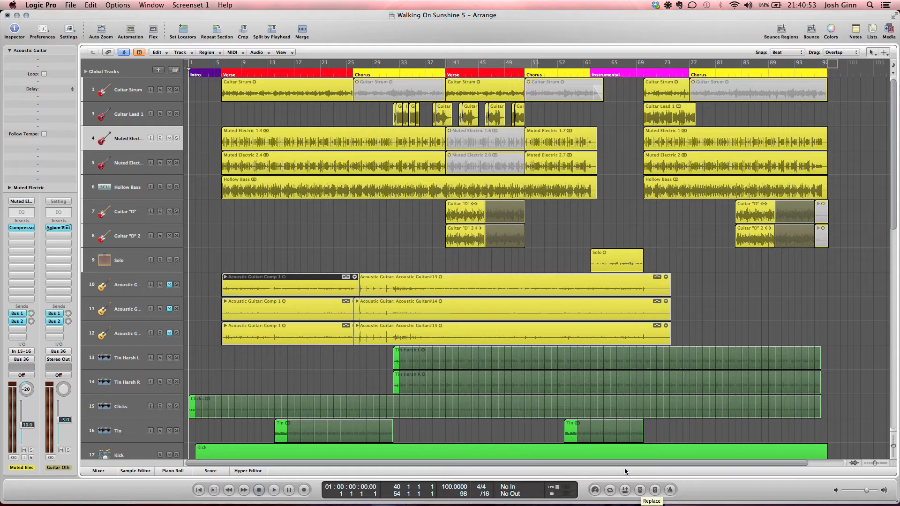
Enlarge the waveform display in all audio regions with waveform zoom, and return it to its minimum.
scroll(734, 412, "down", 5)
scroll(734, 412, "up", 5)
left_click(856, 464)
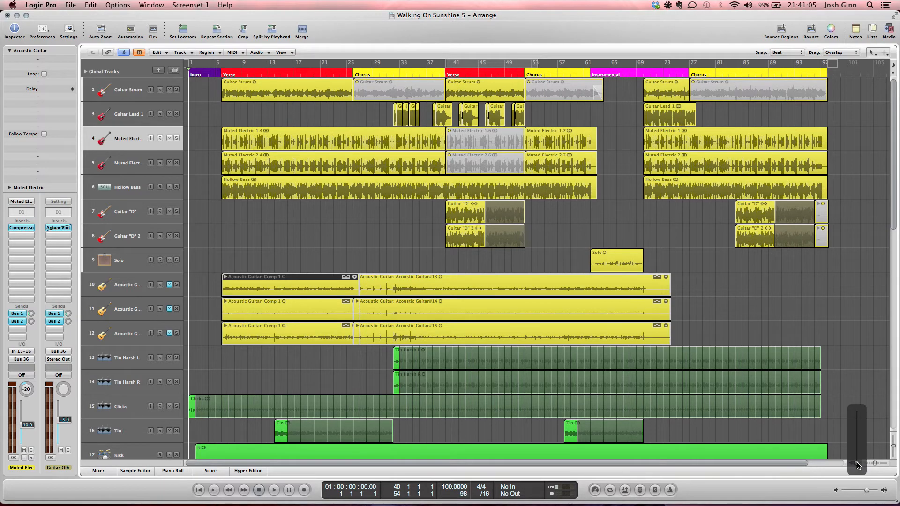
left_click_drag(857, 465, 880, 488)
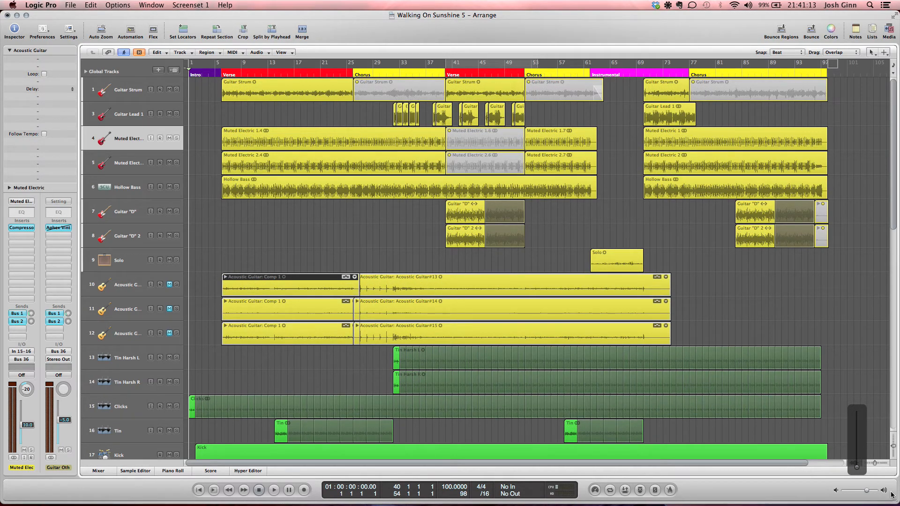
left_click_drag(892, 489, 867, 424)
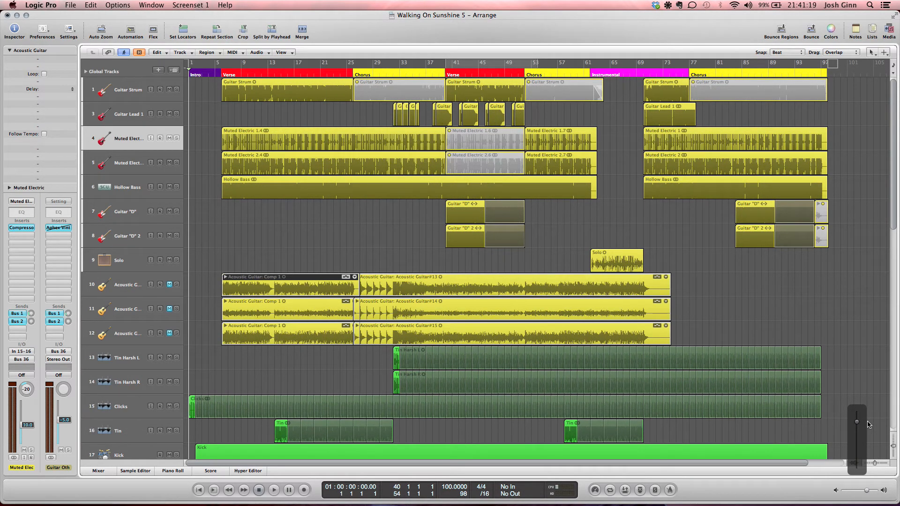
left_click_drag(867, 424, 871, 489)
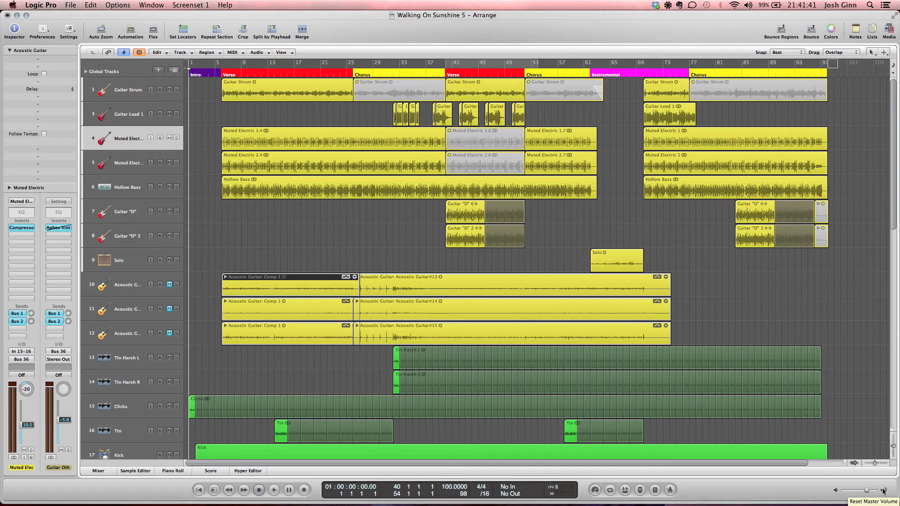
Toggle Dim on and off for the master output, and lower the master volume slightly.
left_click(834, 491)
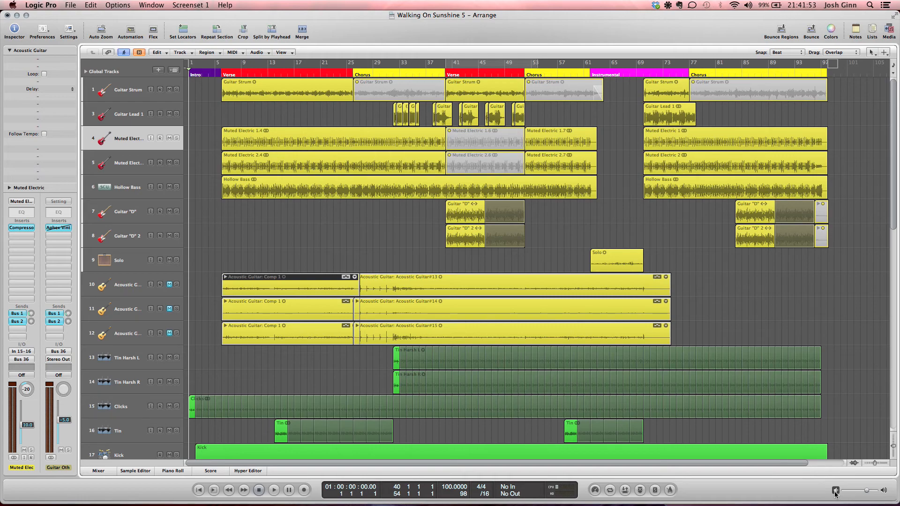
left_click(835, 490)
mouse_move(866, 490)
left_mouse_down()
mouse_move(853, 492)
mouse_move(866, 492)
left_mouse_up()
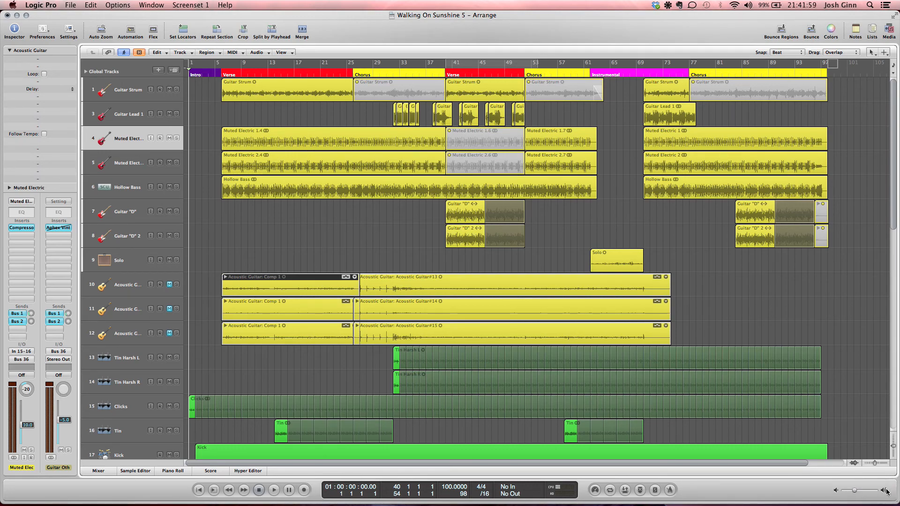